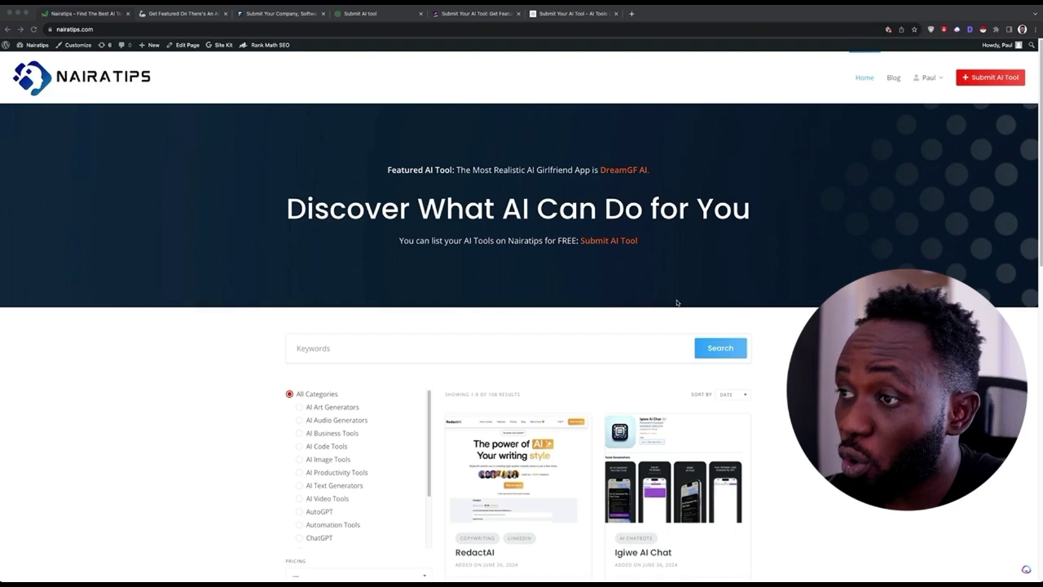
Compare There's An AI For That's submit pricing, then highlight Futurepedia's $497 listing price
left_click(191, 14)
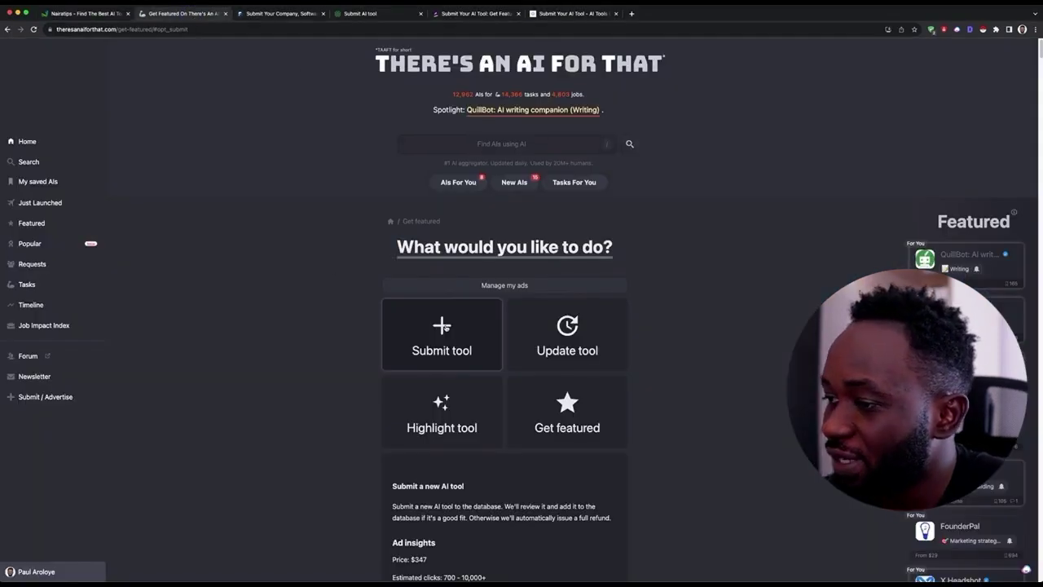
scroll(447, 326, "down", 5)
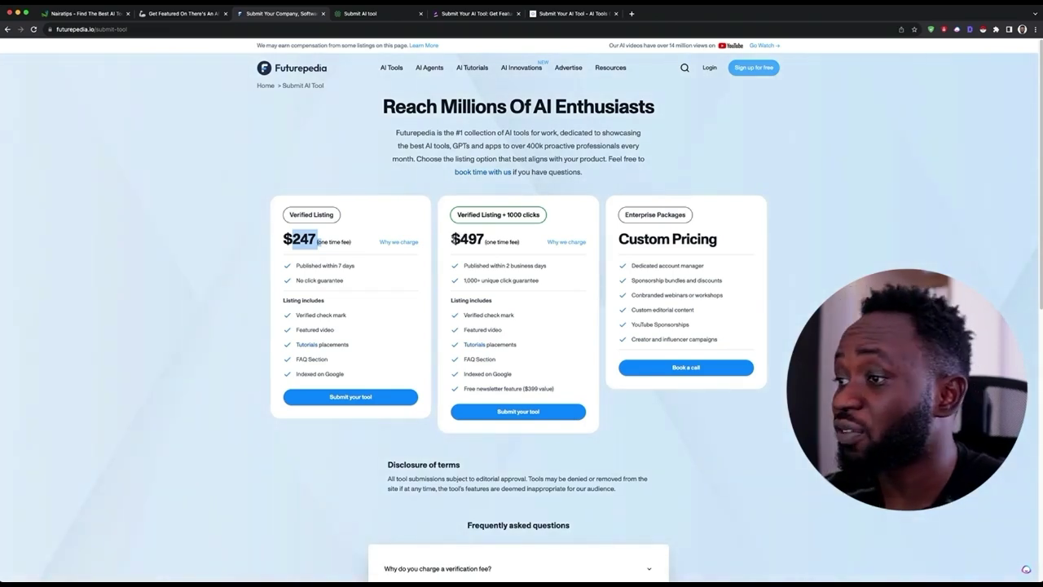
left_click_drag(451, 239, 486, 242)
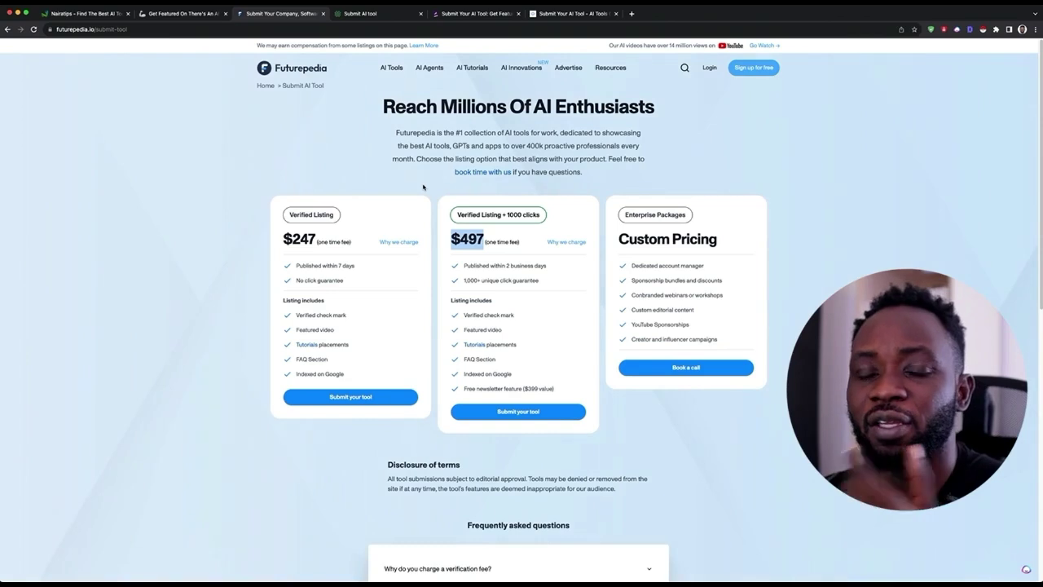
Back on the Nairatips homepage, highlight the free-listing offer and the 'What AI Can Do for You' heading
left_click(107, 14)
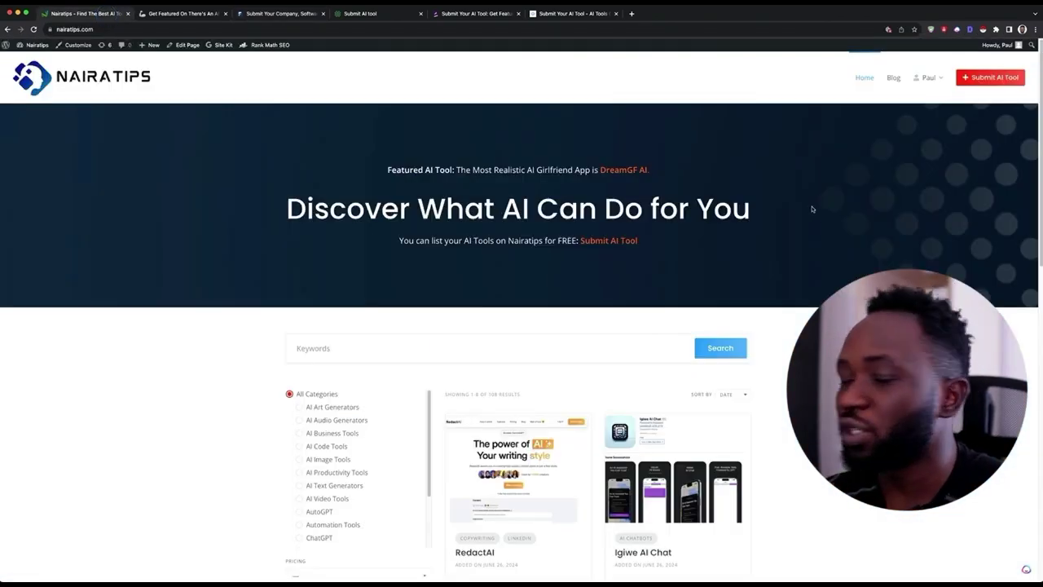
left_click_drag(399, 240, 540, 242)
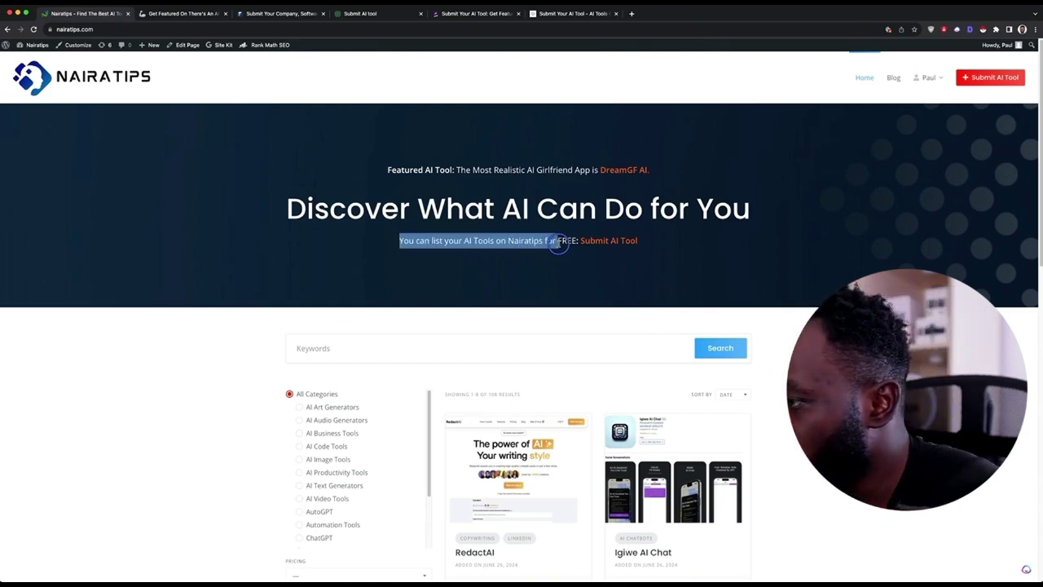
left_click_drag(540, 242, 568, 240)
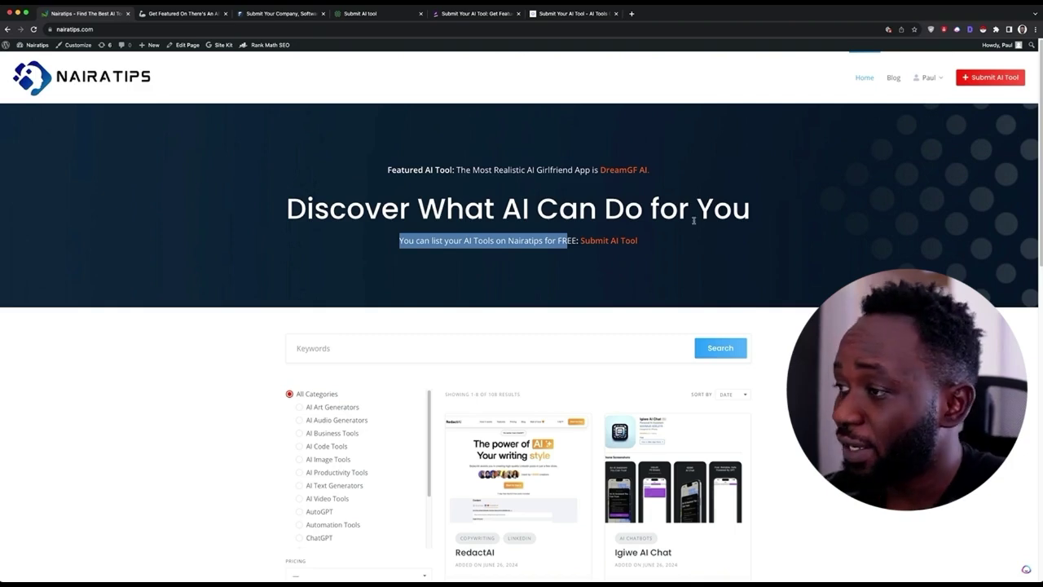
left_click(369, 190)
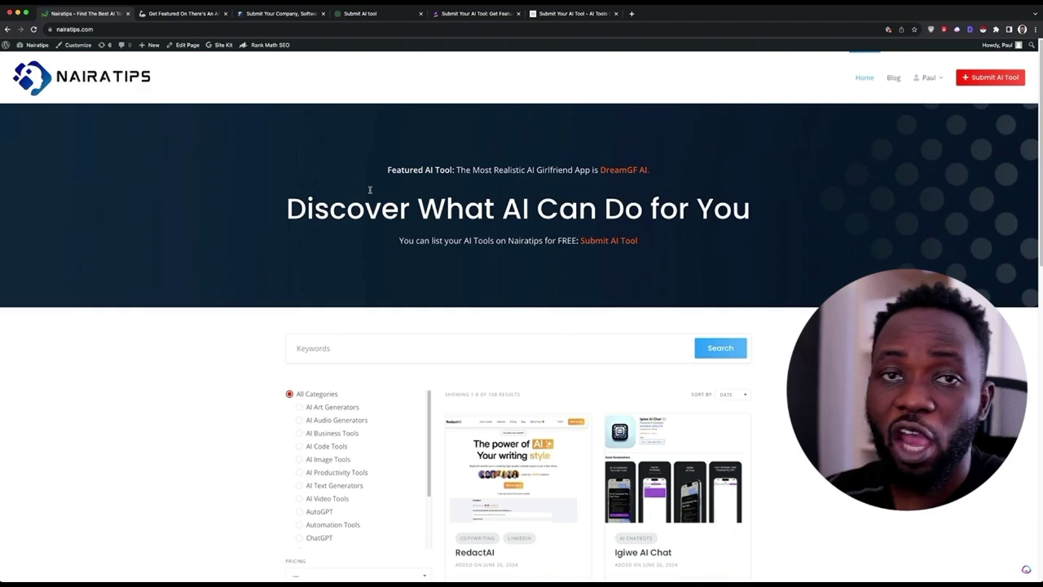
left_click_drag(418, 209, 751, 209)
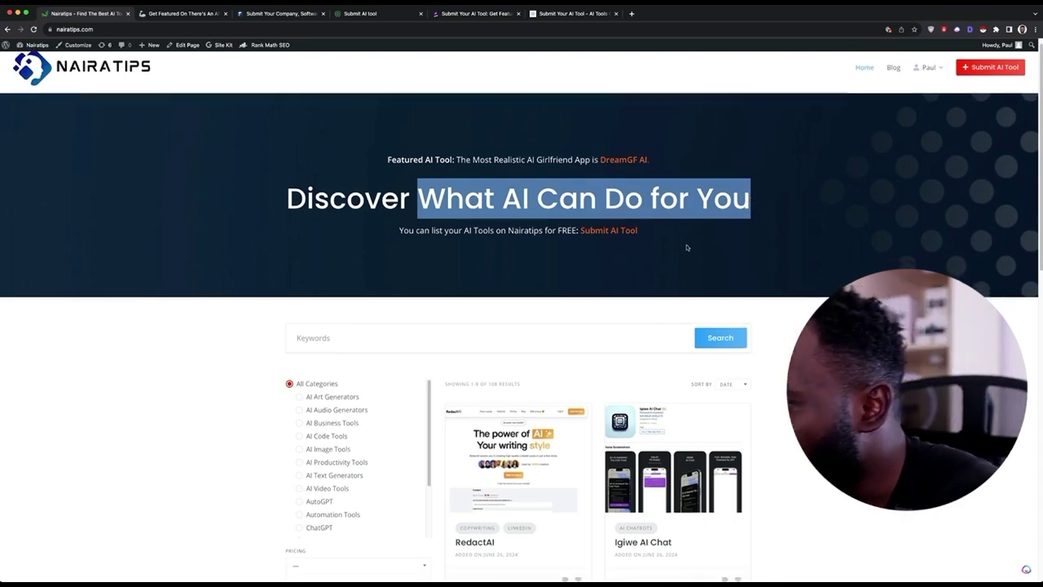
scroll(762, 244, "down", 3)
scroll(774, 268, "up", 3)
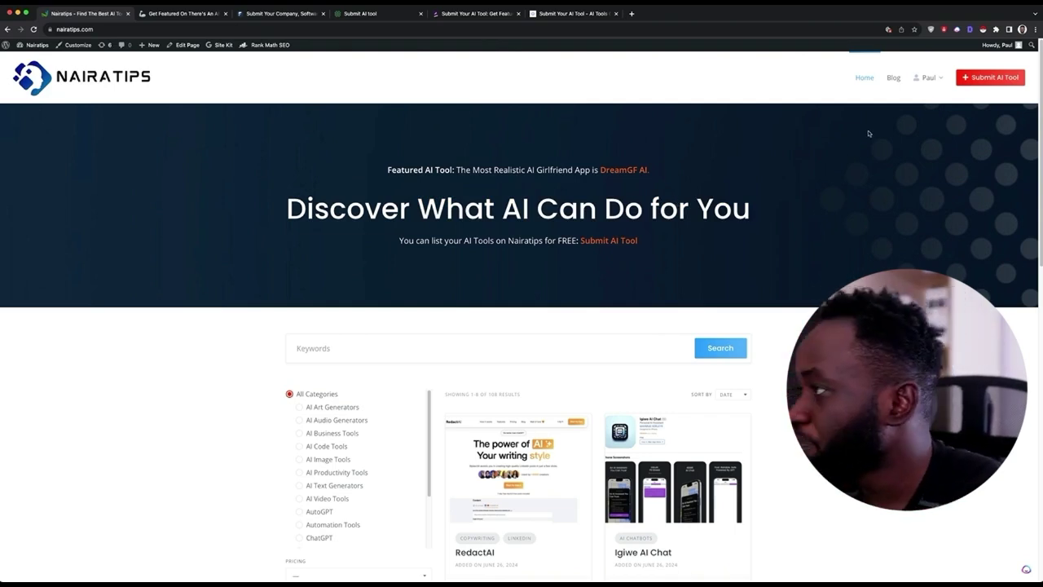
Try the directory keyword search, then dismiss its keyword suggestions
scroll(676, 202, "down", 1)
scroll(521, 326, "down", 3)
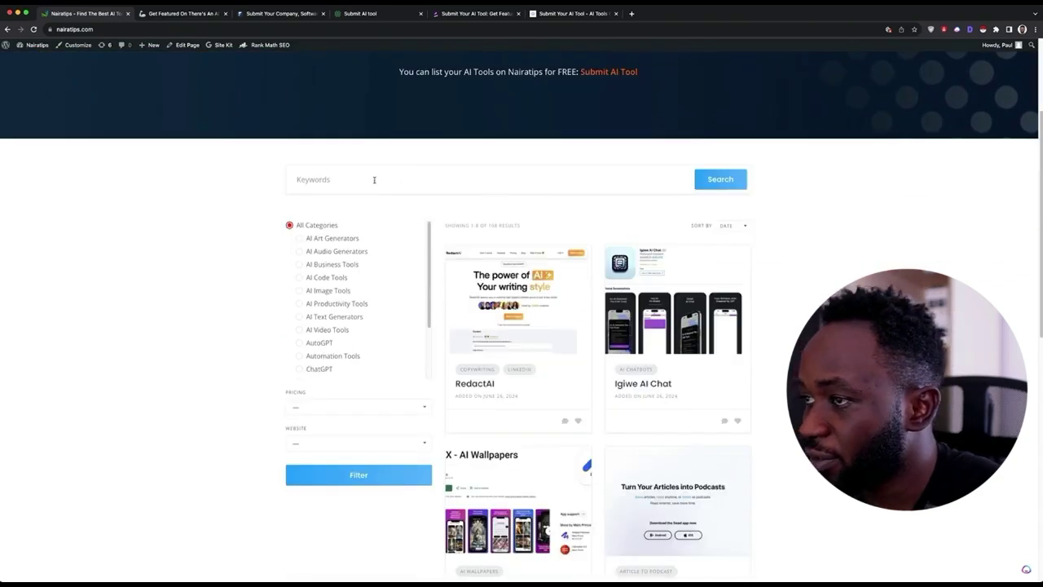
left_click(332, 180)
left_click(842, 202)
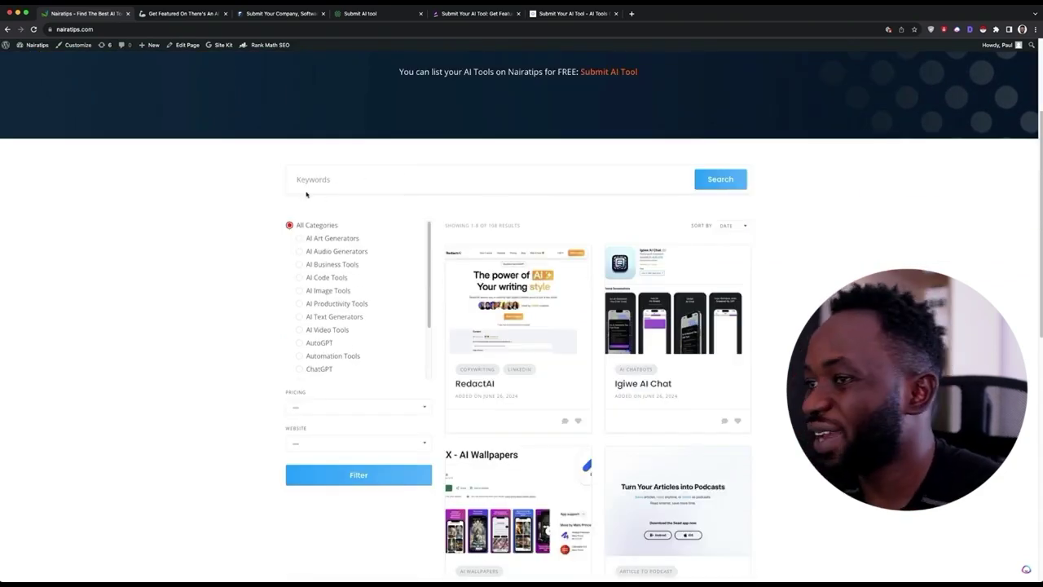
left_click(334, 175)
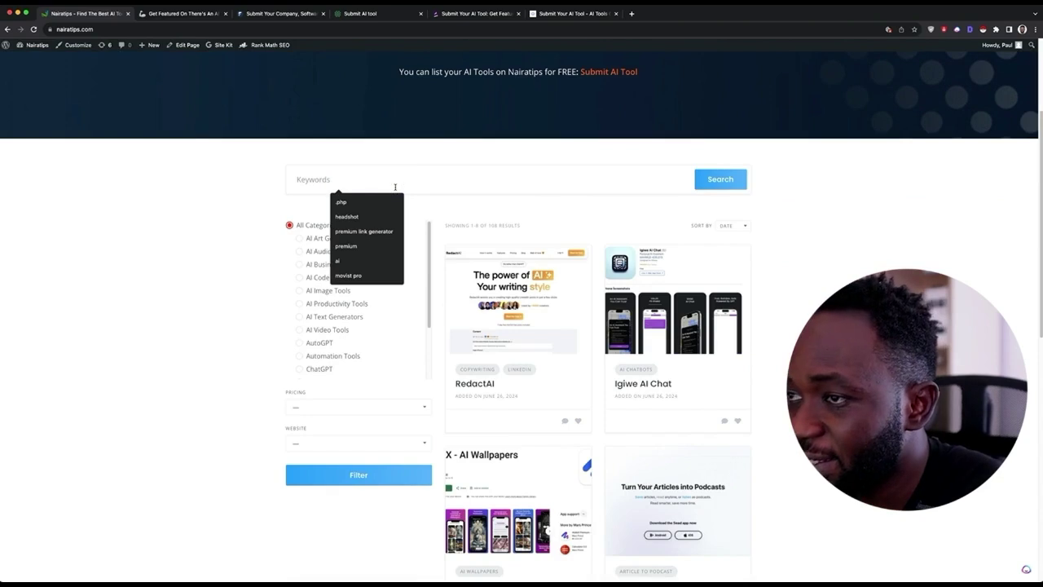
left_click(814, 268)
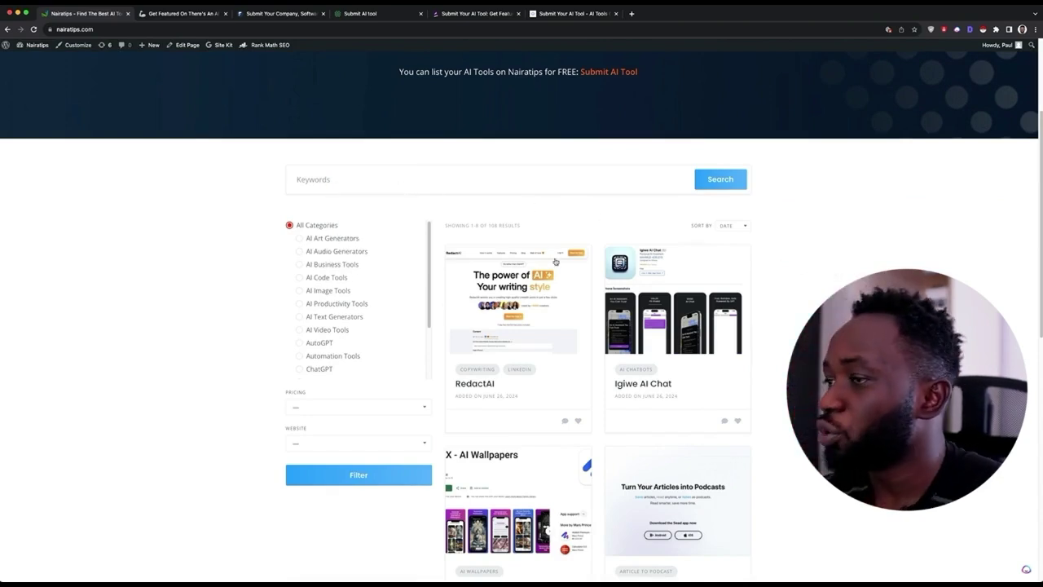
scroll(339, 267, "down", 3)
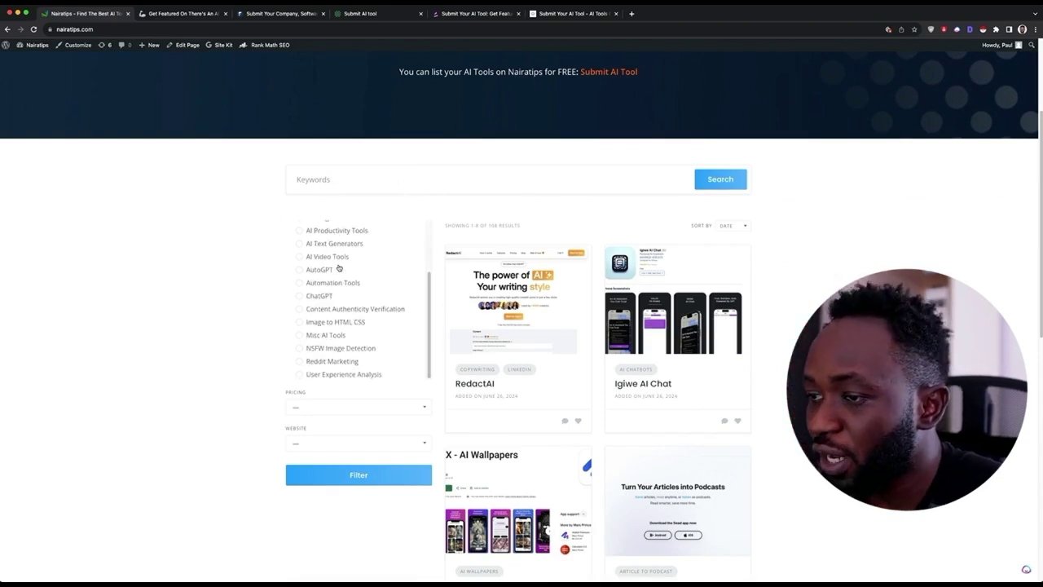
scroll(339, 267, "up", 3)
scroll(339, 267, "down", 3)
Experiment with filters: Free pricing, then Premium with the Automation Tools category
left_click(342, 405)
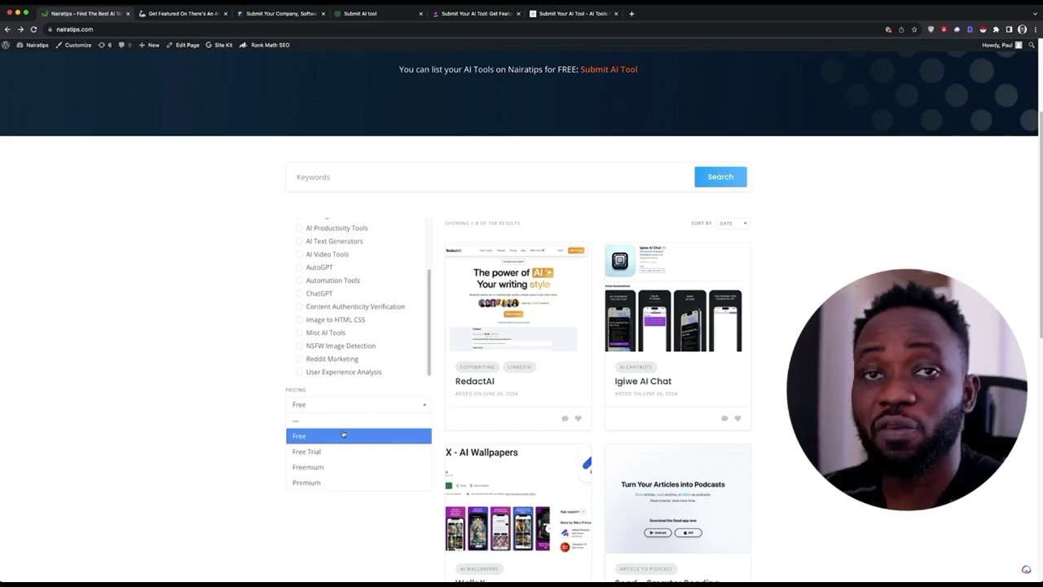
left_click(343, 434)
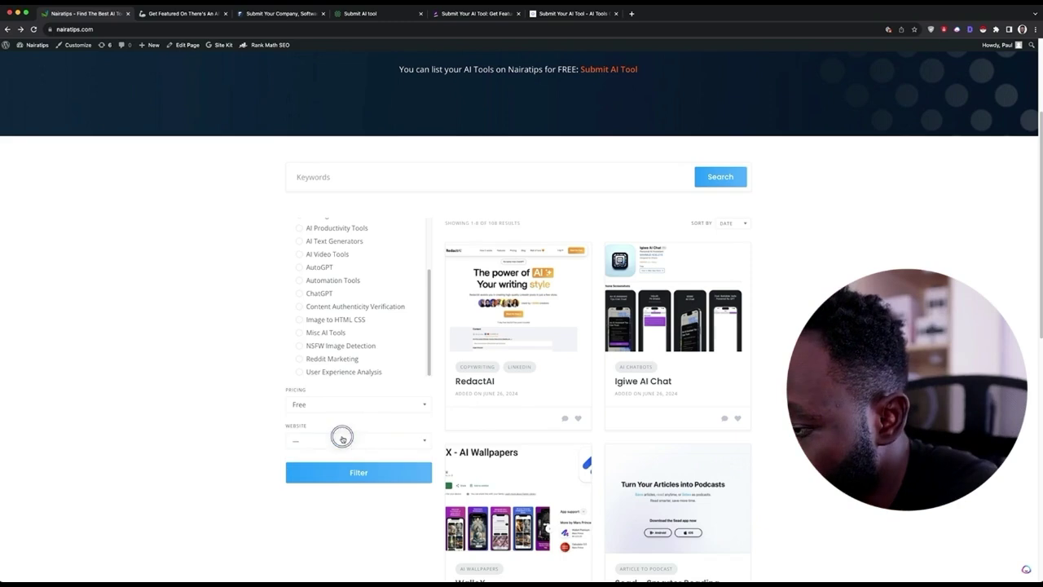
left_click(347, 410)
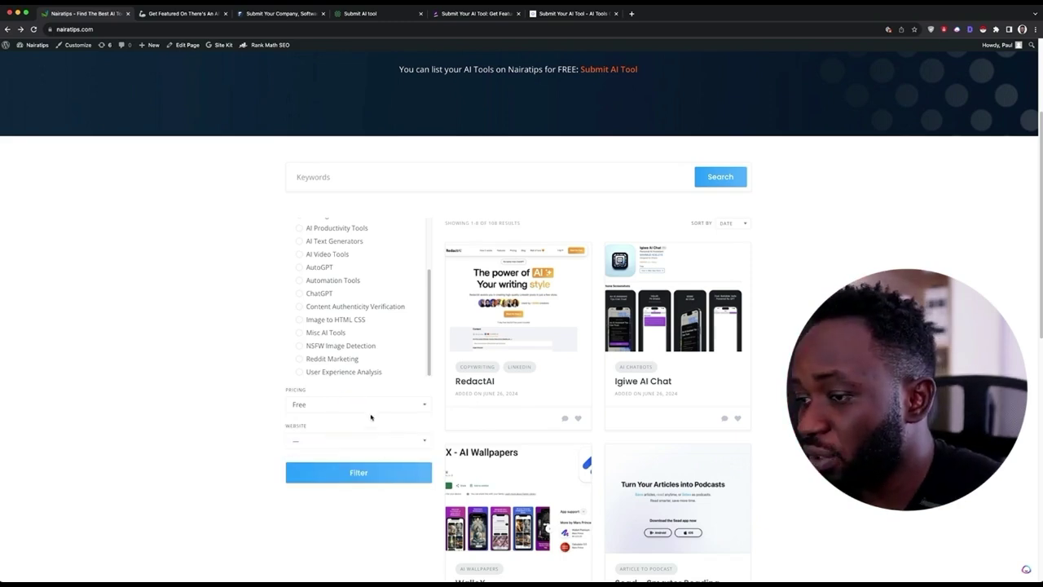
left_click(372, 412)
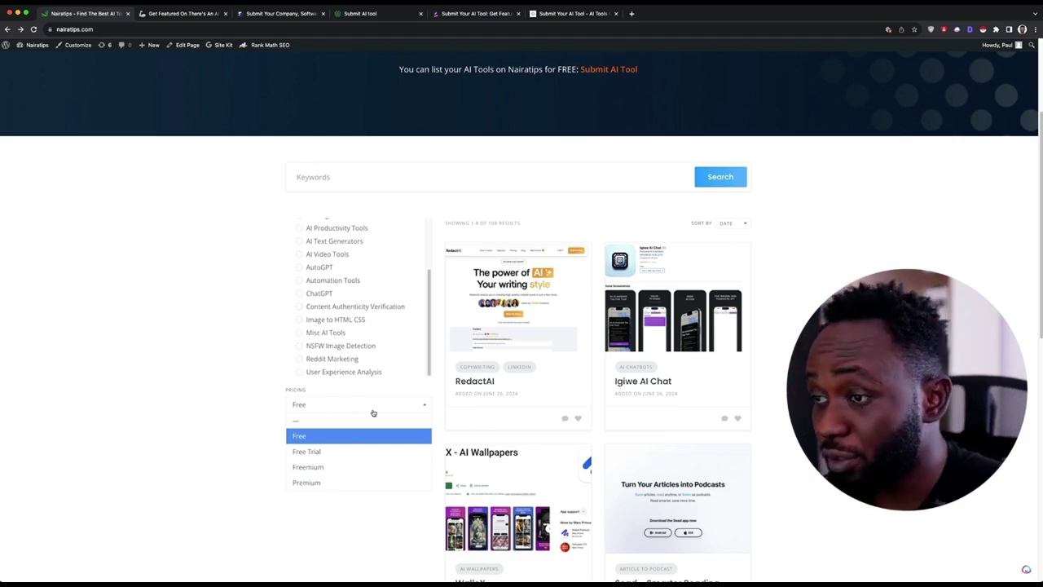
left_click(349, 481)
left_click(334, 279)
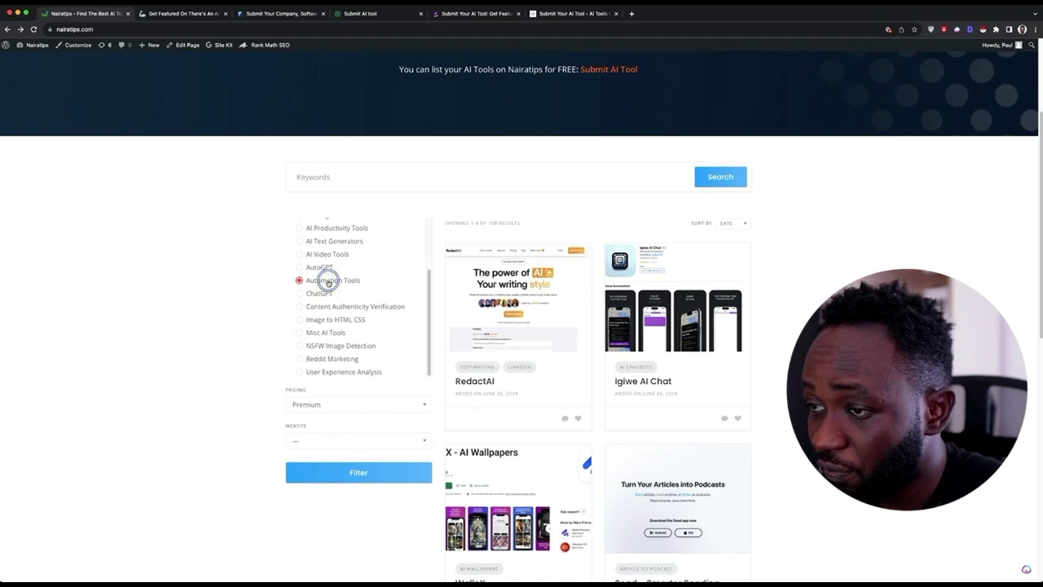
scroll(359, 302, "up", 3)
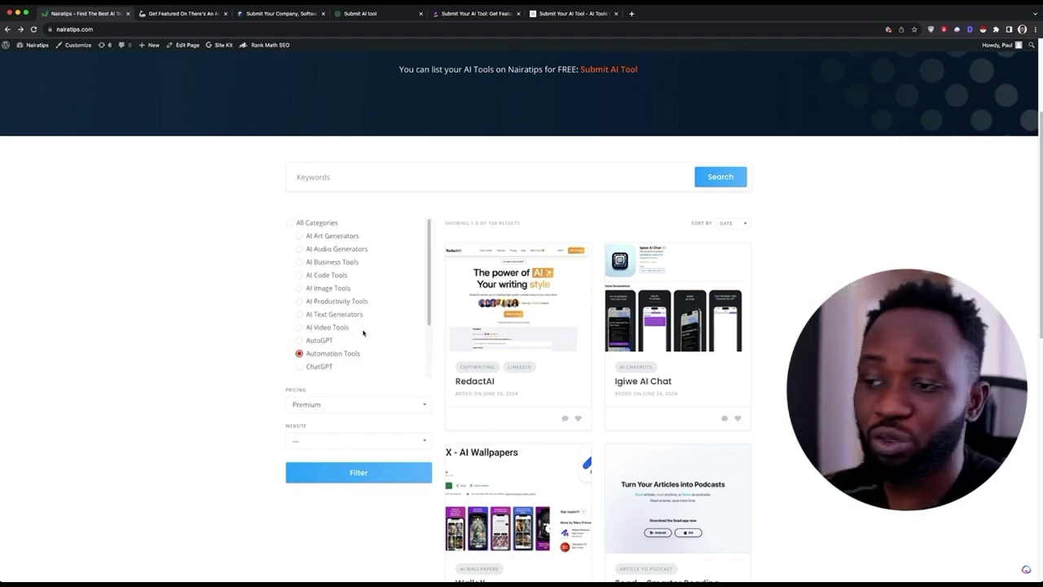
scroll(362, 331, "down", 3)
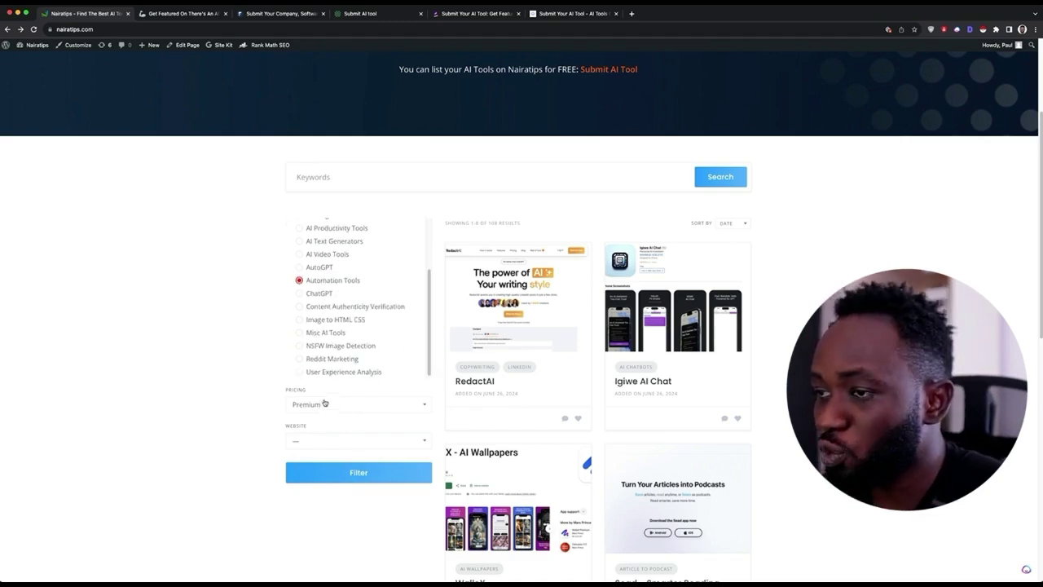
Set pricing to Free with All Categories and apply the filter
left_click(323, 404)
left_click(324, 433)
scroll(334, 302, "up", 3)
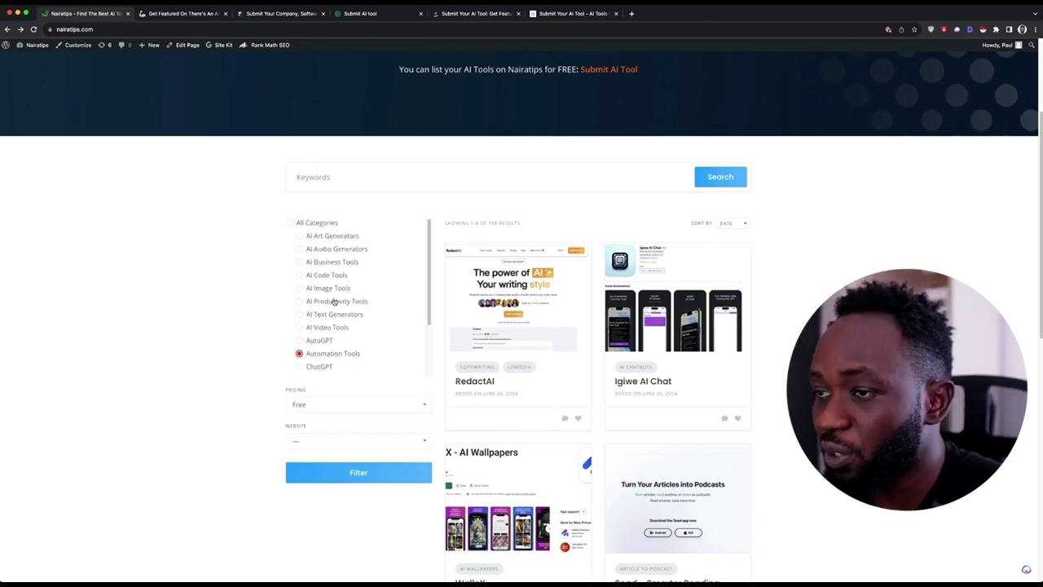
left_click(297, 224)
scroll(344, 344, "down", 3)
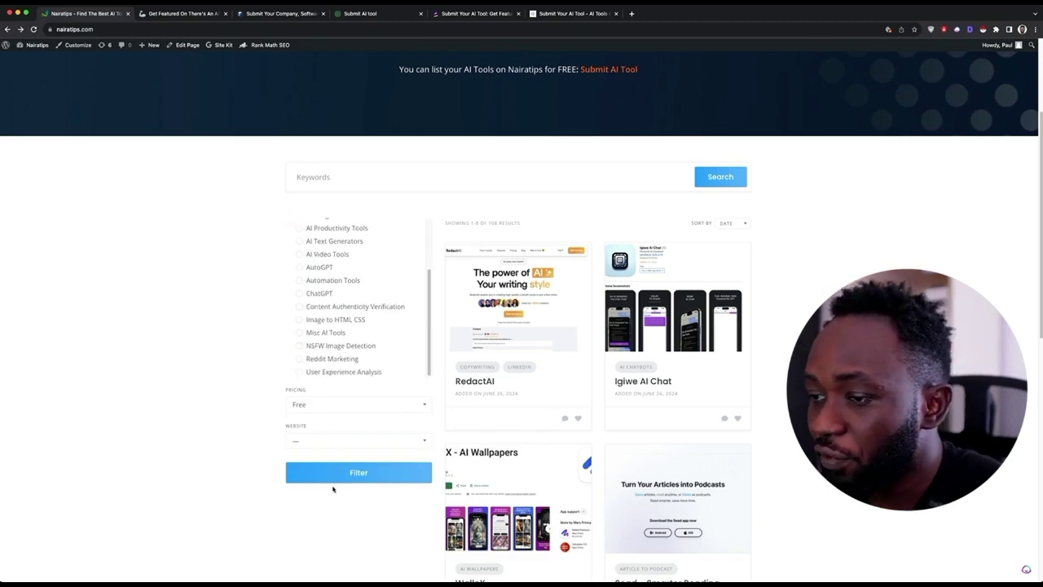
left_click(357, 480)
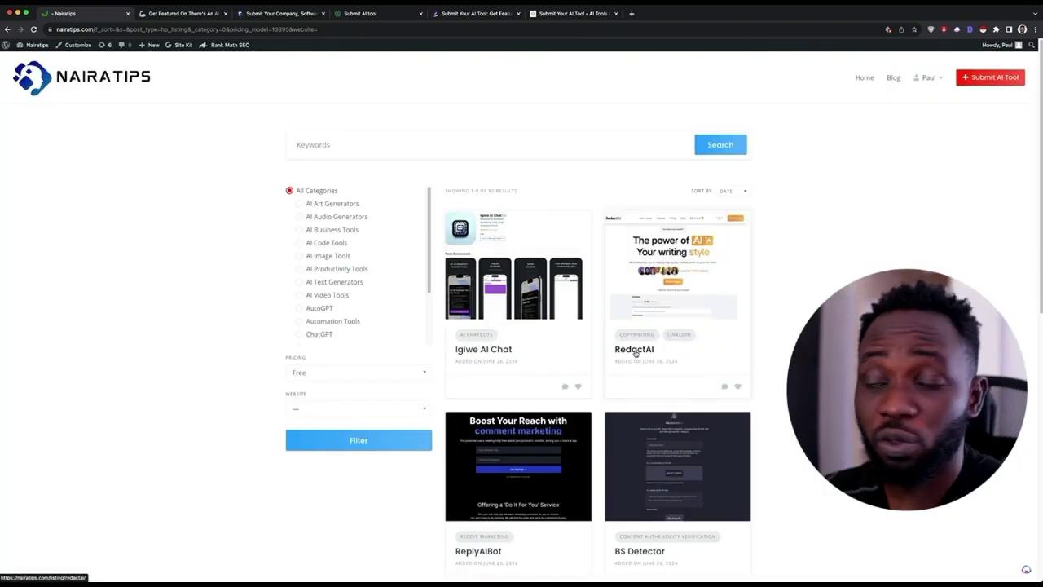
Open the RedactAI listing and highlight its title, added-on date and first description paragraph
left_click(634, 350)
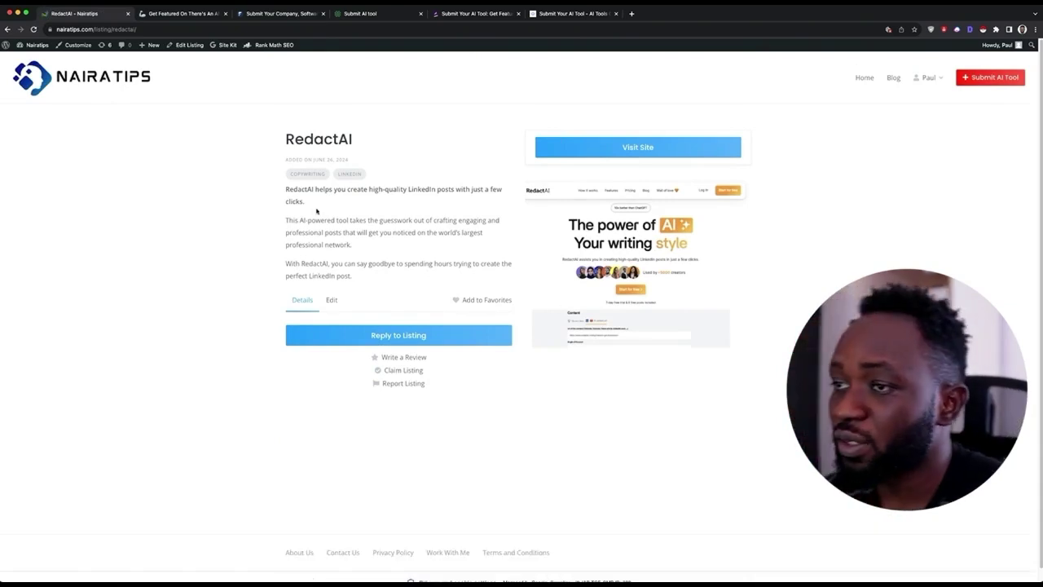
left_click_drag(288, 140, 372, 144)
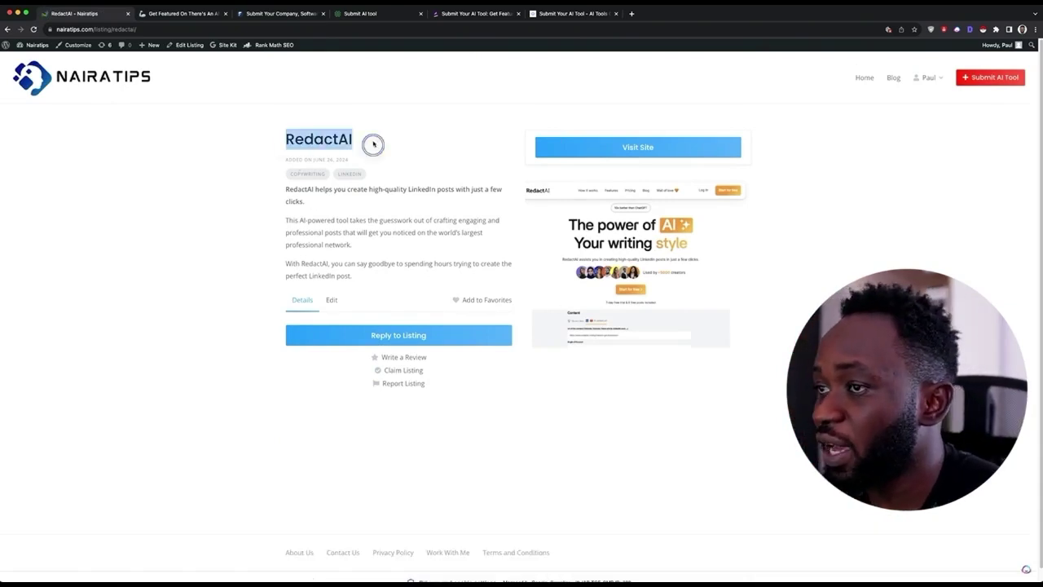
left_click(373, 144)
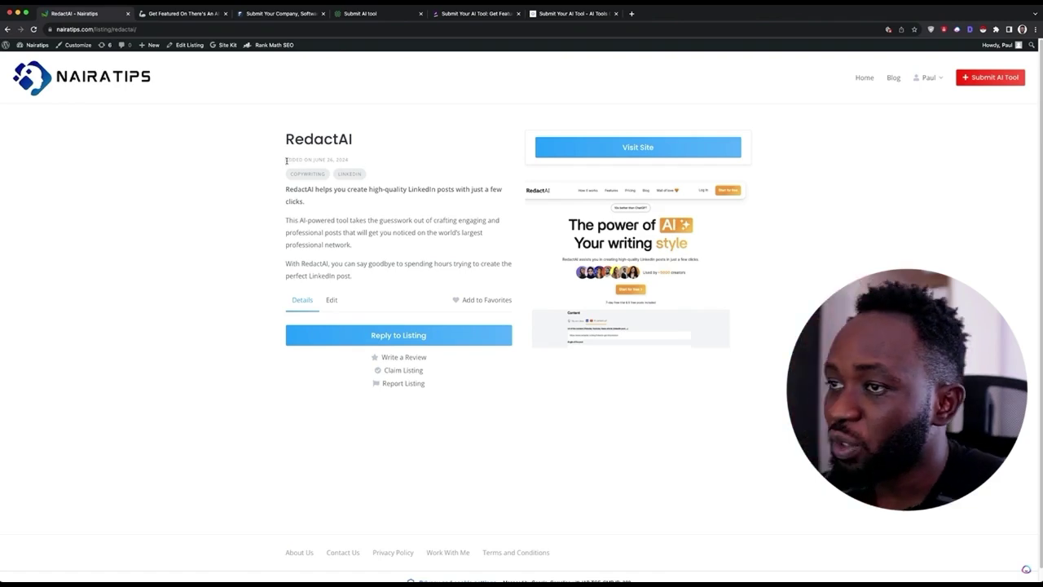
left_click_drag(286, 159, 364, 162)
left_click(367, 161)
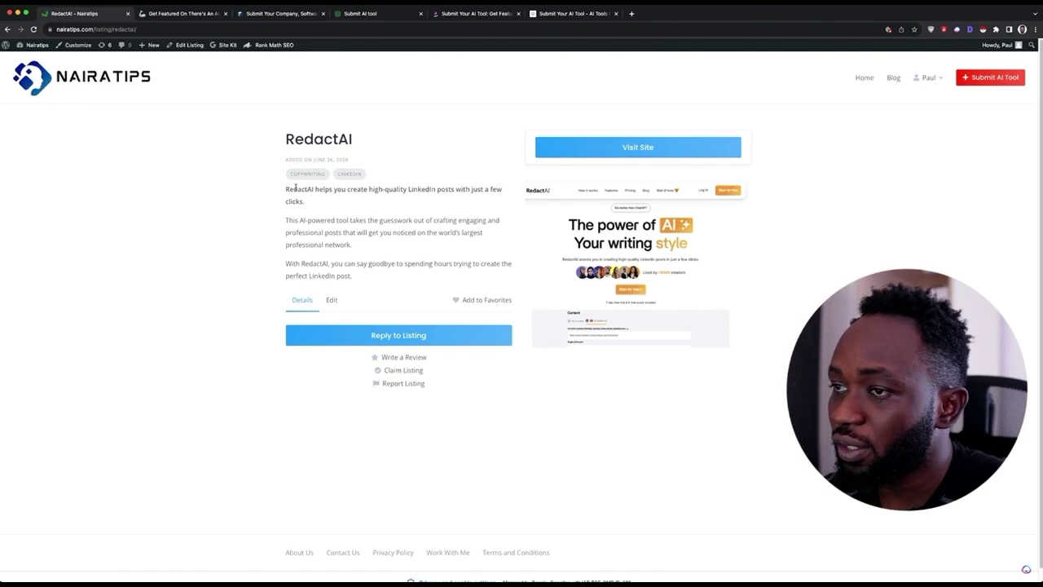
left_click_drag(287, 188, 320, 201)
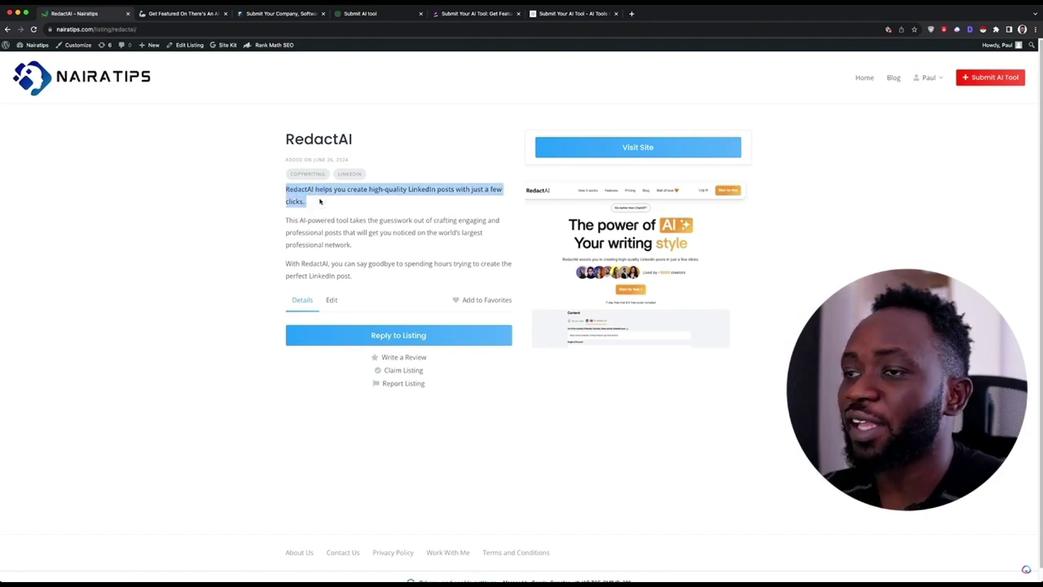
left_click(326, 203)
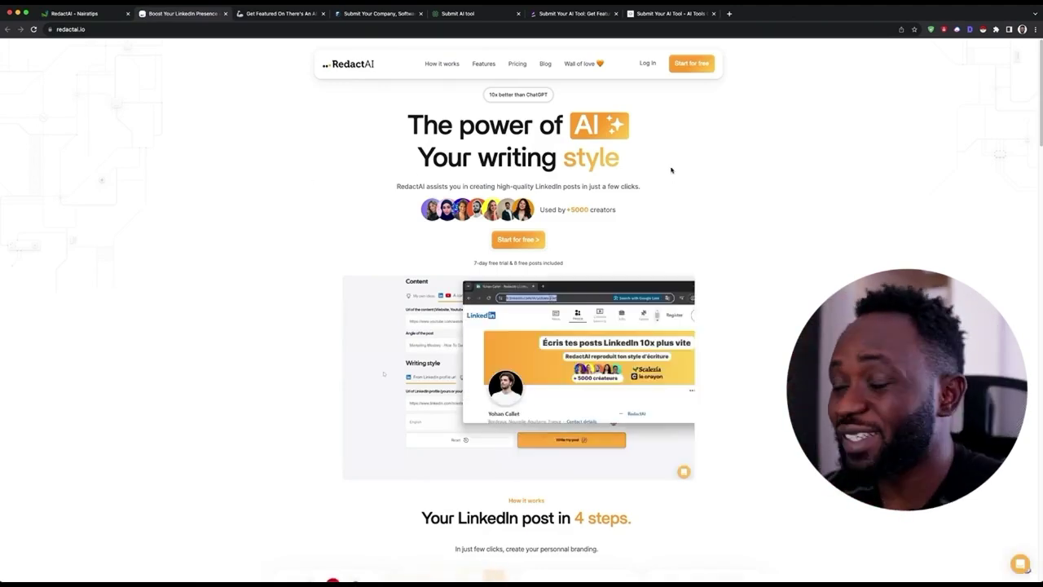
Switch back to the 'RedactAI - Nairatips' browser tab
left_click(94, 14)
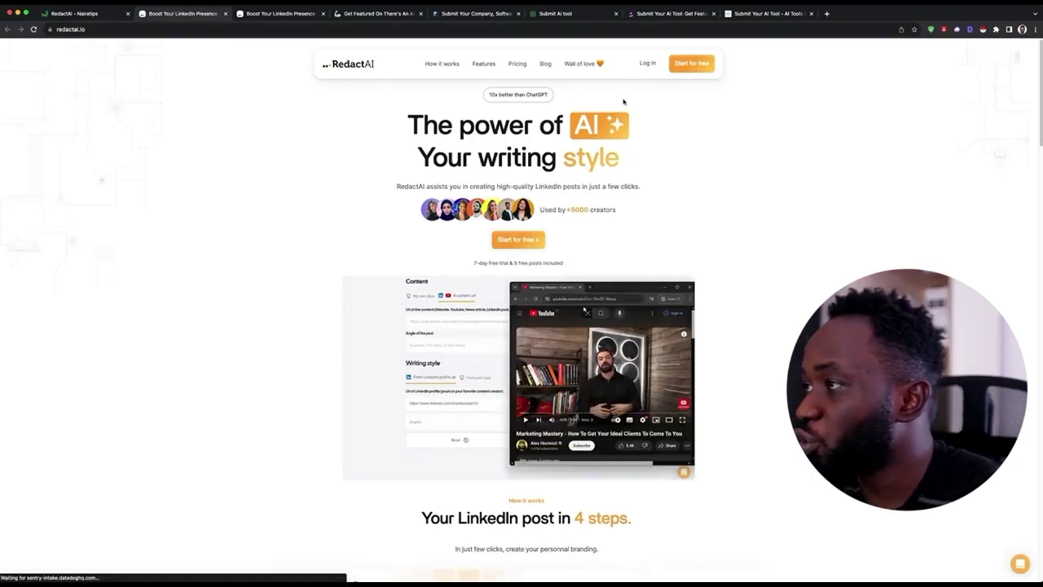
On the RedactAI listing tab, send the reply message 'I love it!!'
left_click(81, 15)
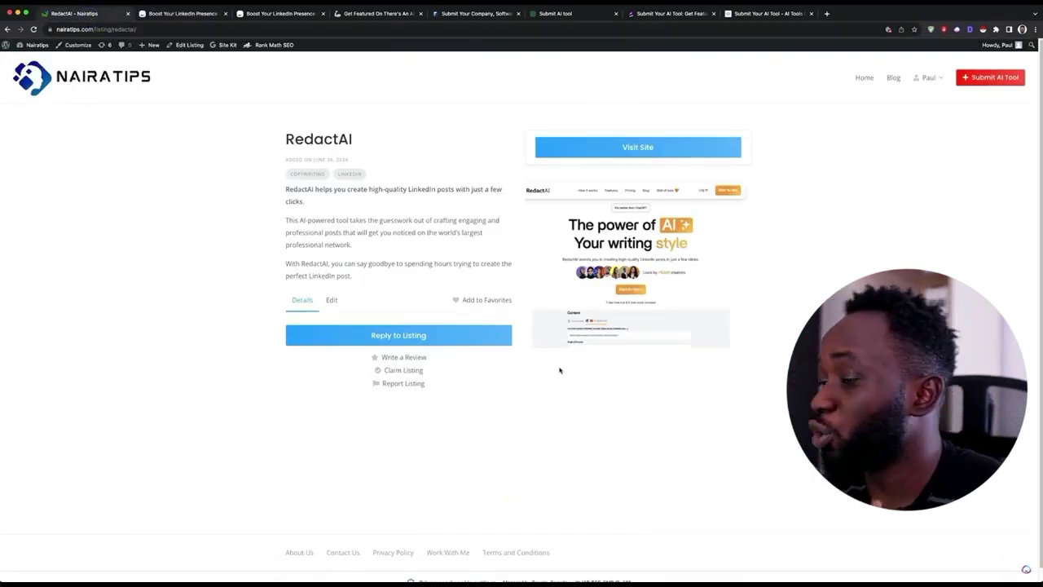
left_click(489, 335)
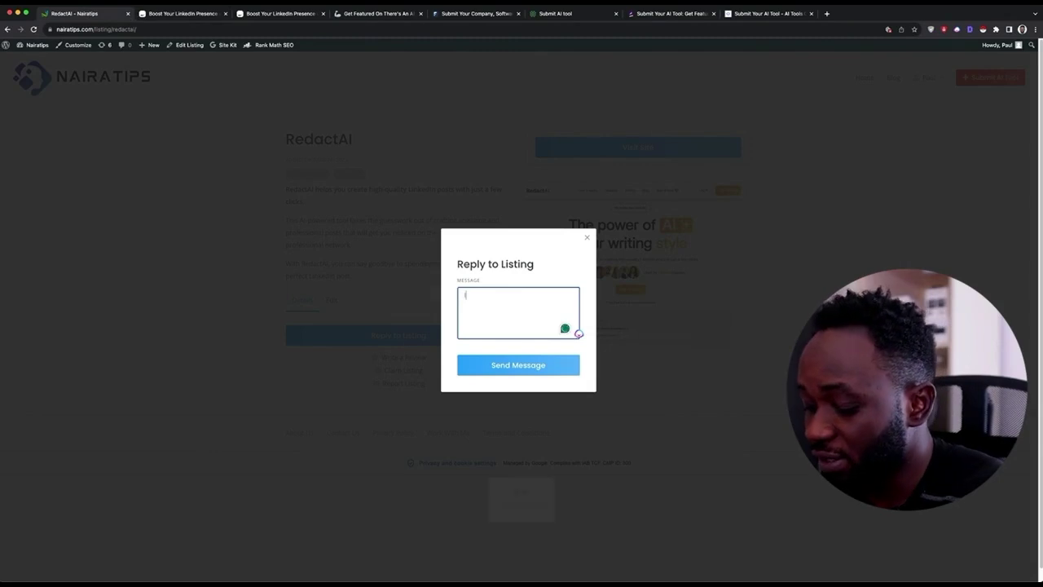
type("I")
key("Caps_Lock")
type("love it!! →")
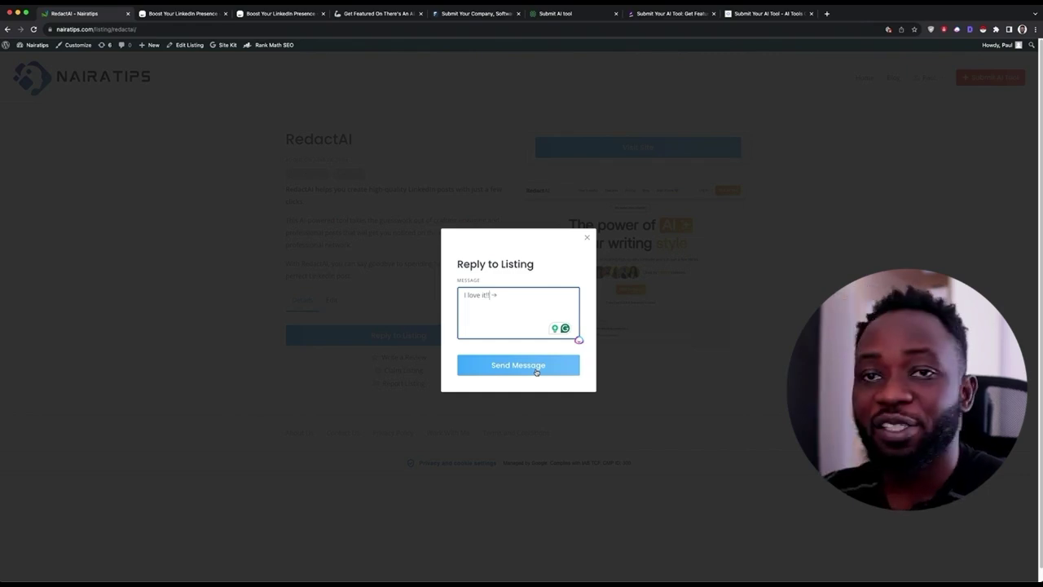
left_click(536, 365)
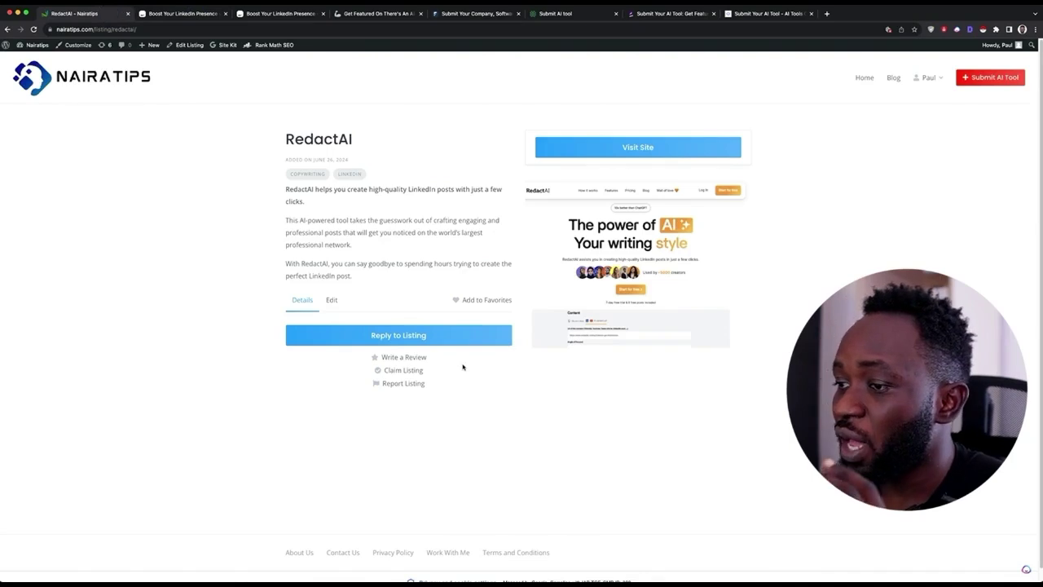
left_click(399, 358)
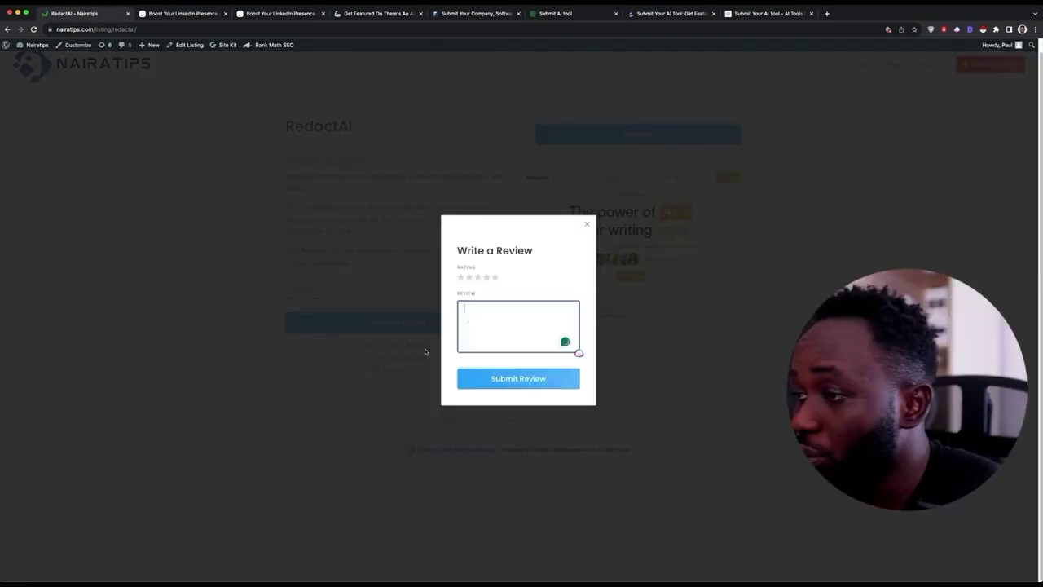
left_click(494, 278)
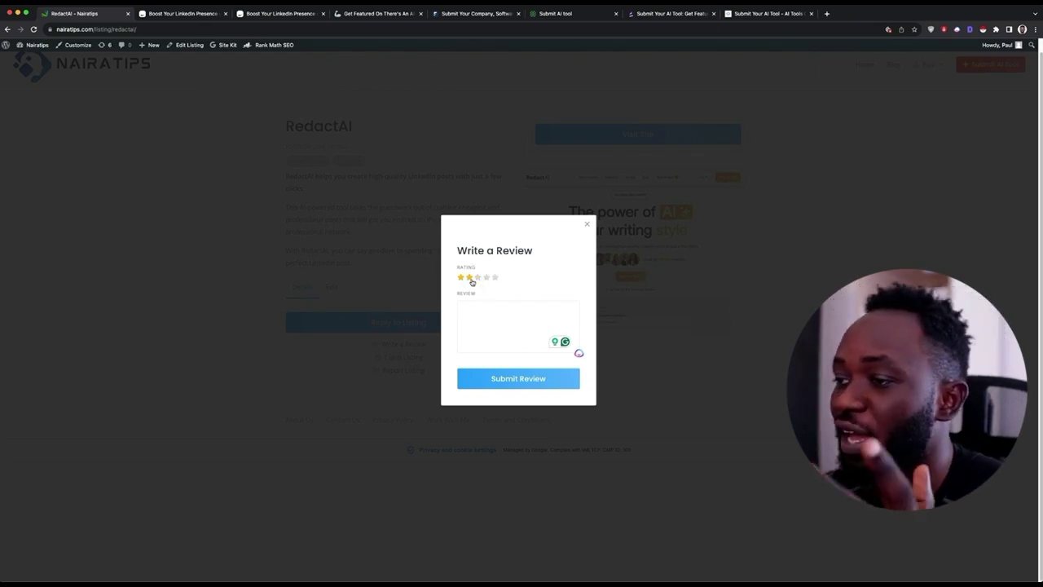
left_click(468, 279)
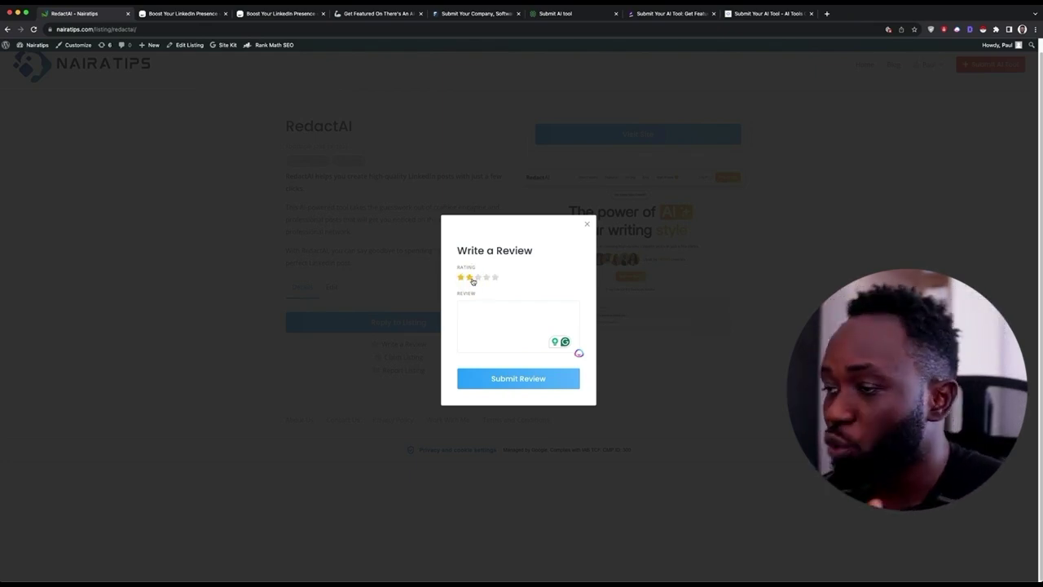
left_click(672, 341)
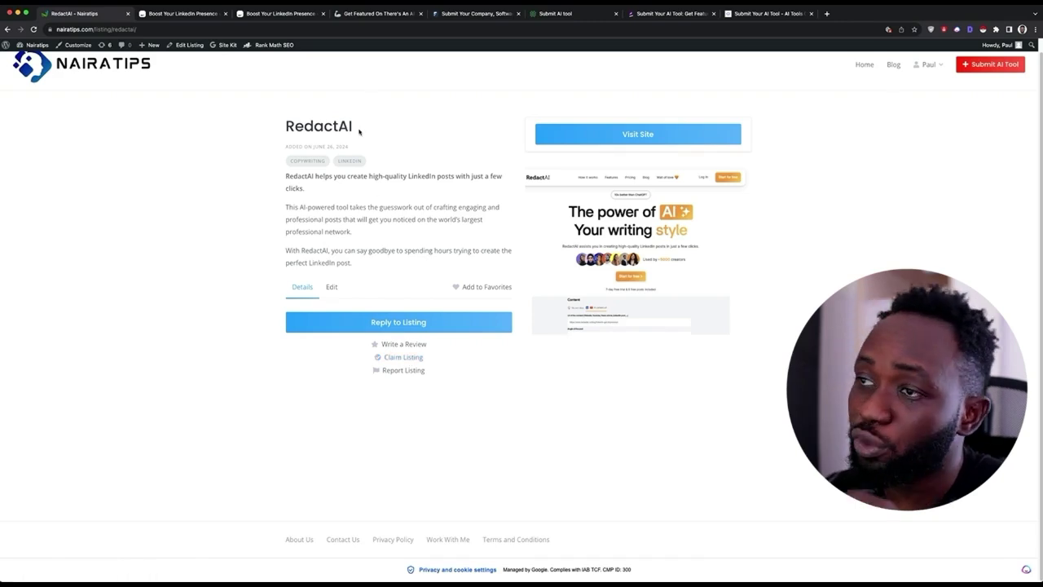
left_click(400, 371)
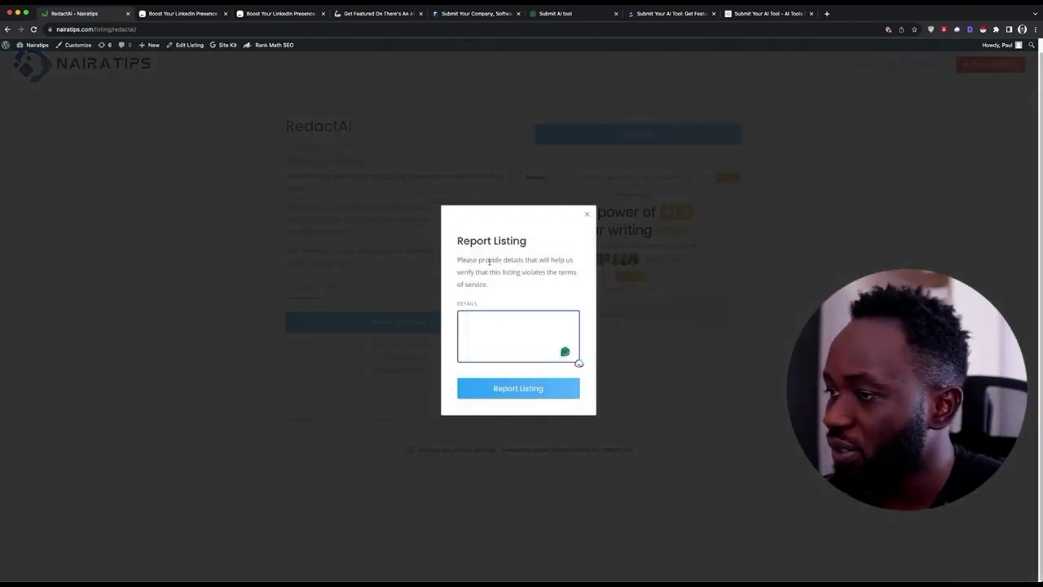
left_click(625, 280)
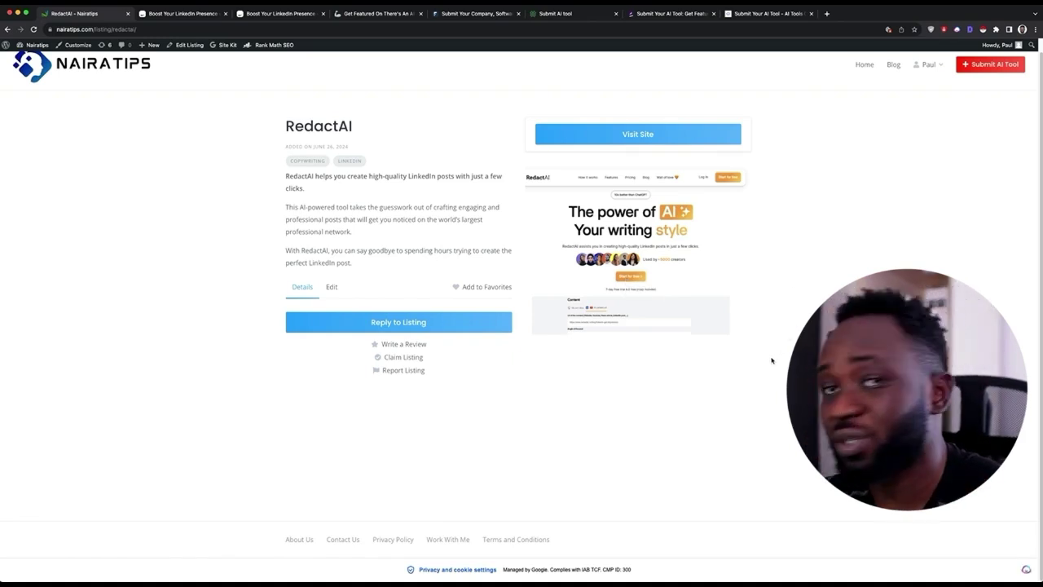
Open the Submit AI Tool listing form from the site header
scroll(926, 123, "up", 1)
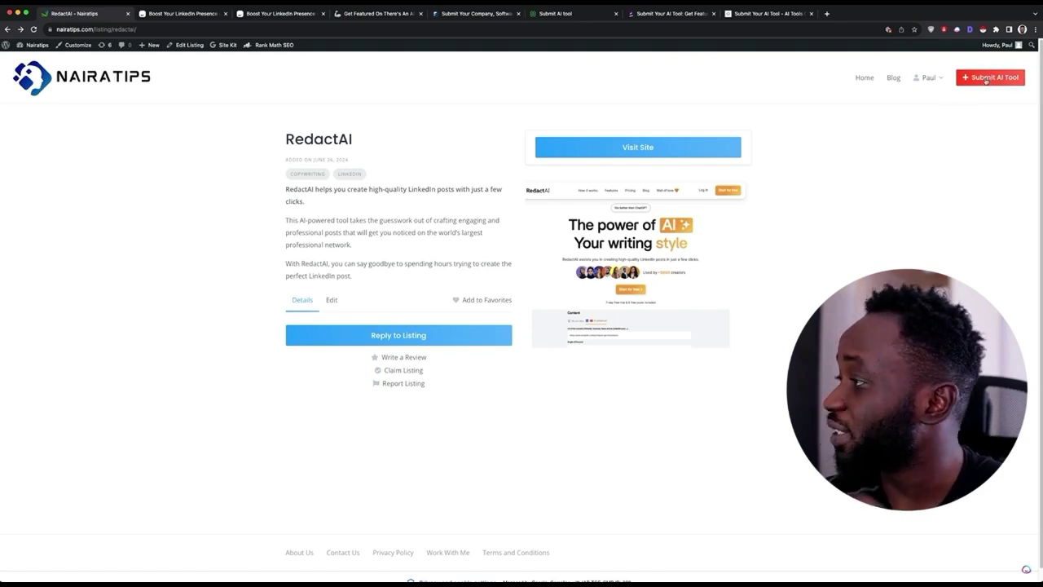
left_click(986, 78)
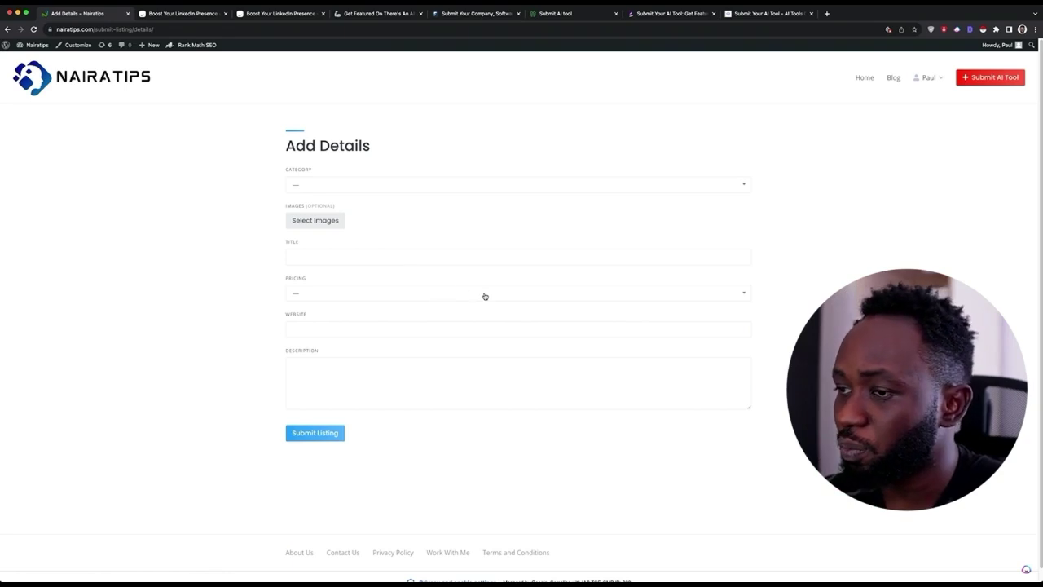
Set the category to Text To Speech under AI Audio Generators and attach the Sead screenshot
left_click(437, 380)
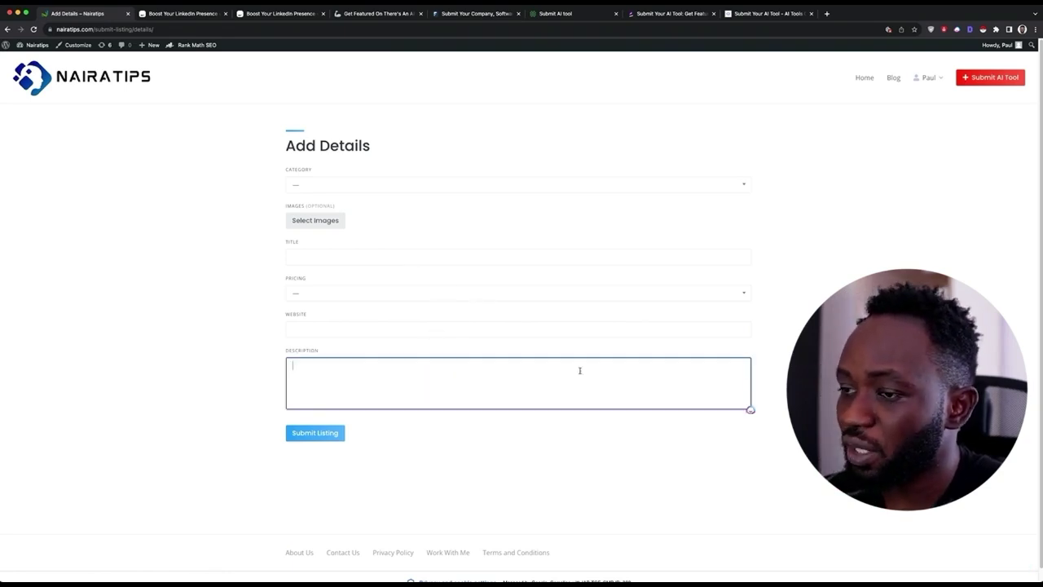
left_click(807, 305)
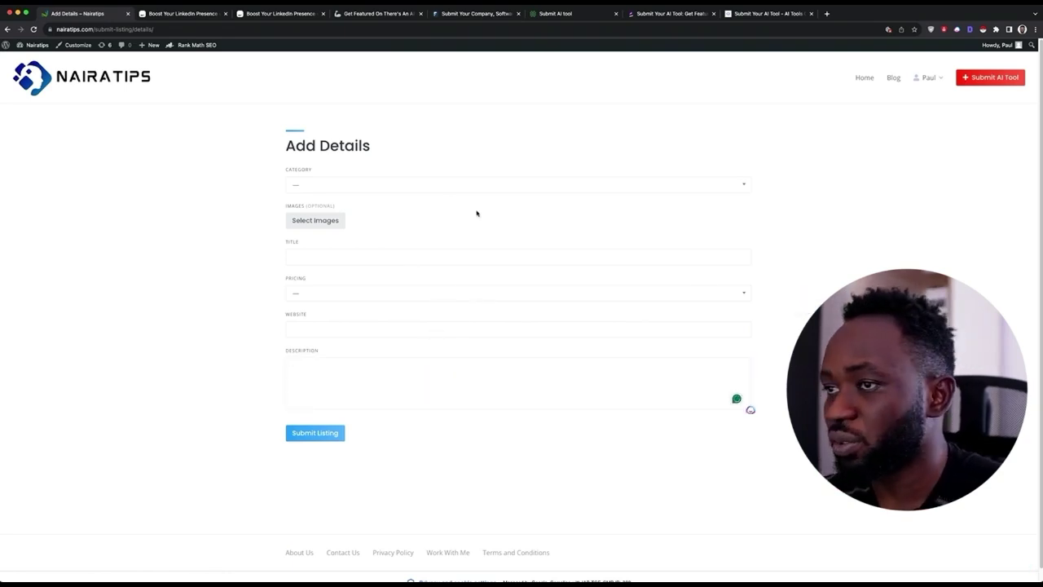
left_click(438, 188)
left_click(389, 233)
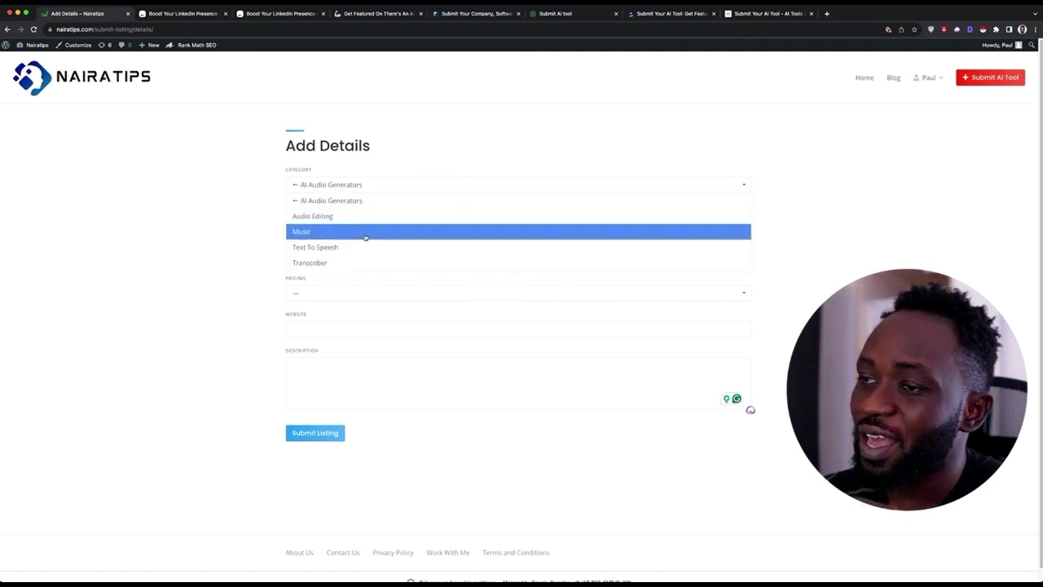
left_click(366, 247)
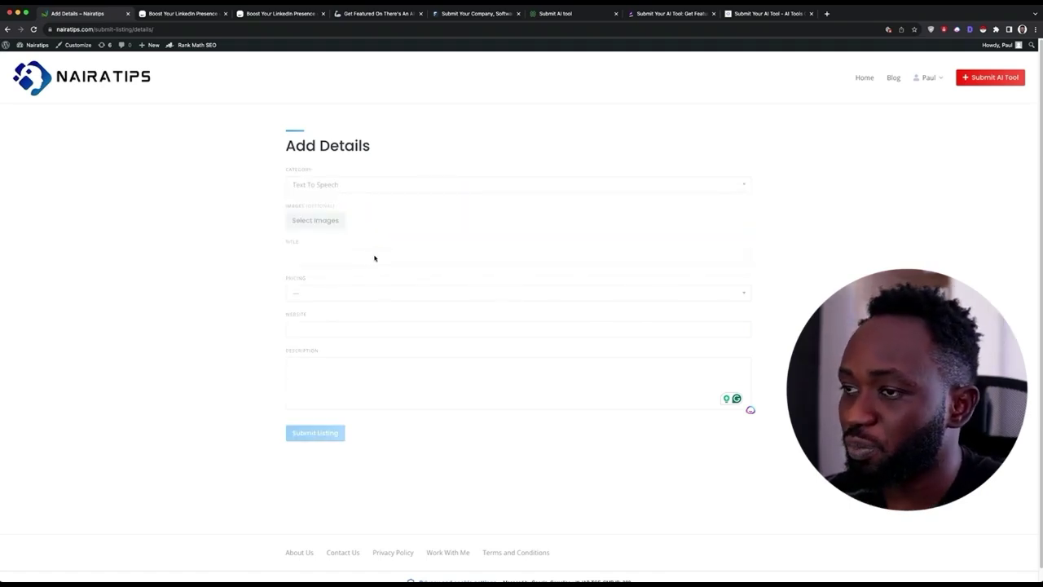
left_click(315, 220)
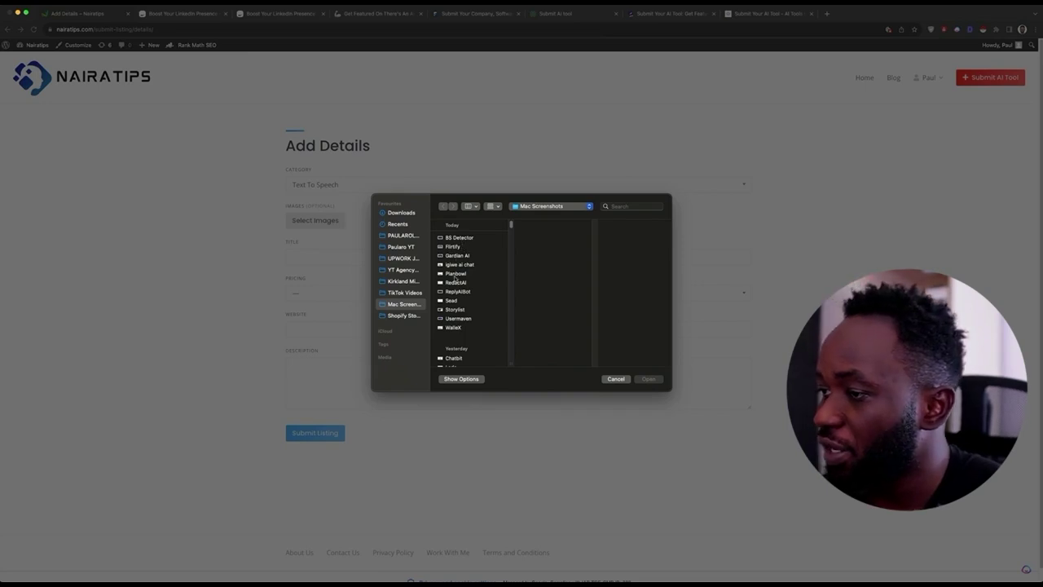
left_click(453, 301)
left_click(647, 379)
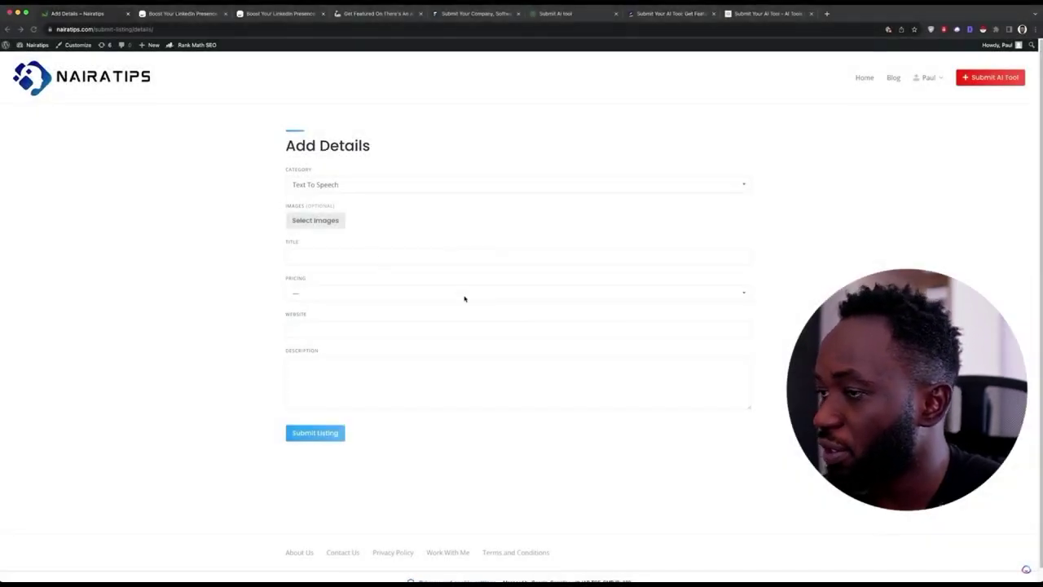
left_click(375, 256)
type("TXT")
key("Caps_Lock")
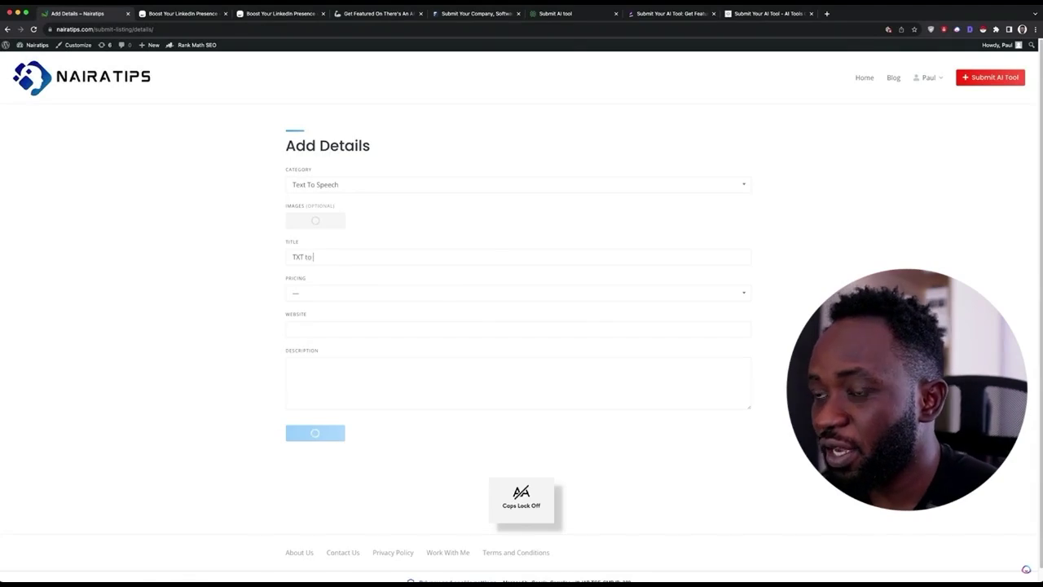
type("h")
left_click(333, 366)
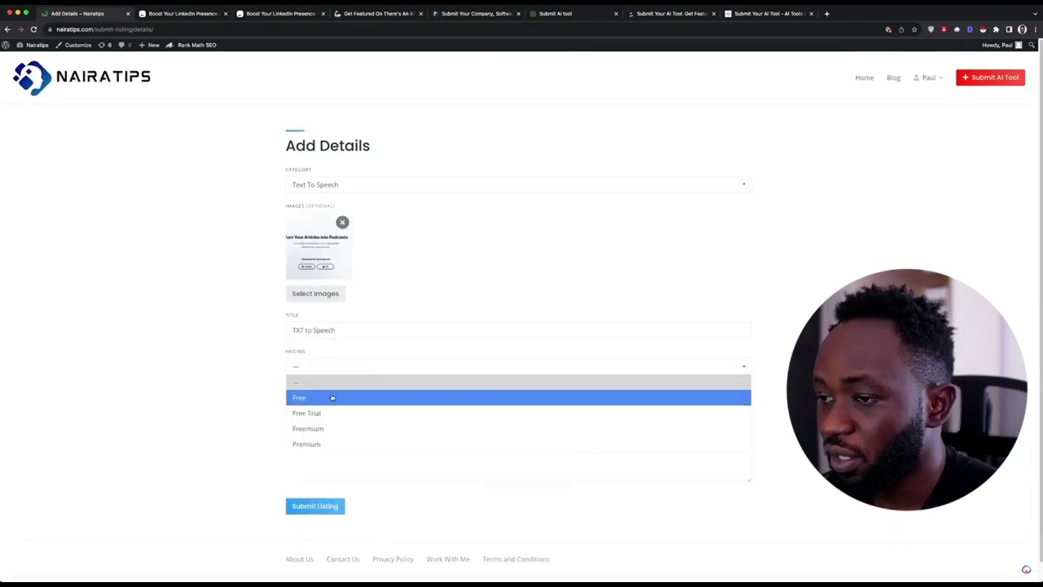
left_click(332, 396)
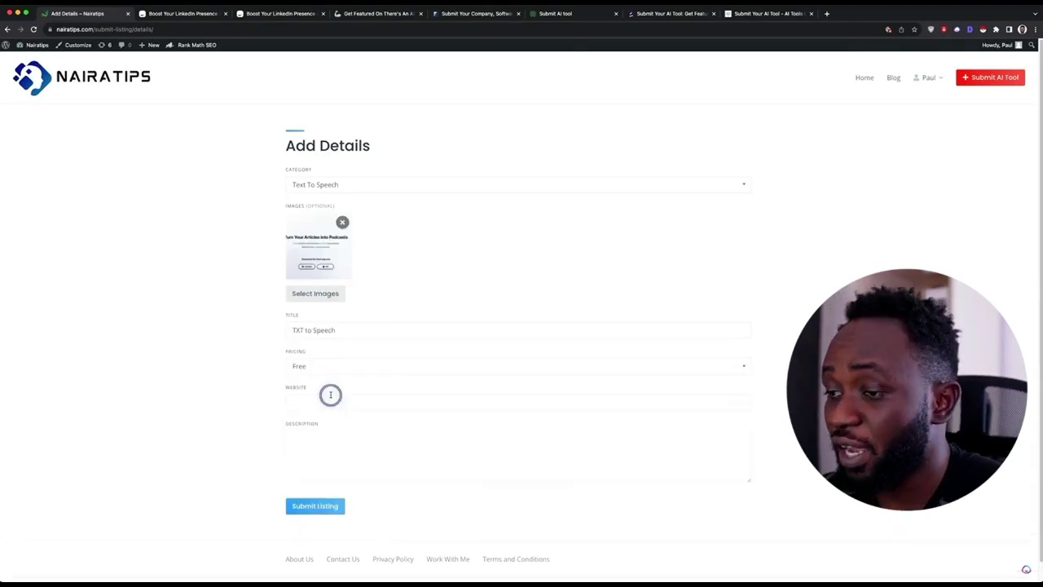
left_click(331, 400)
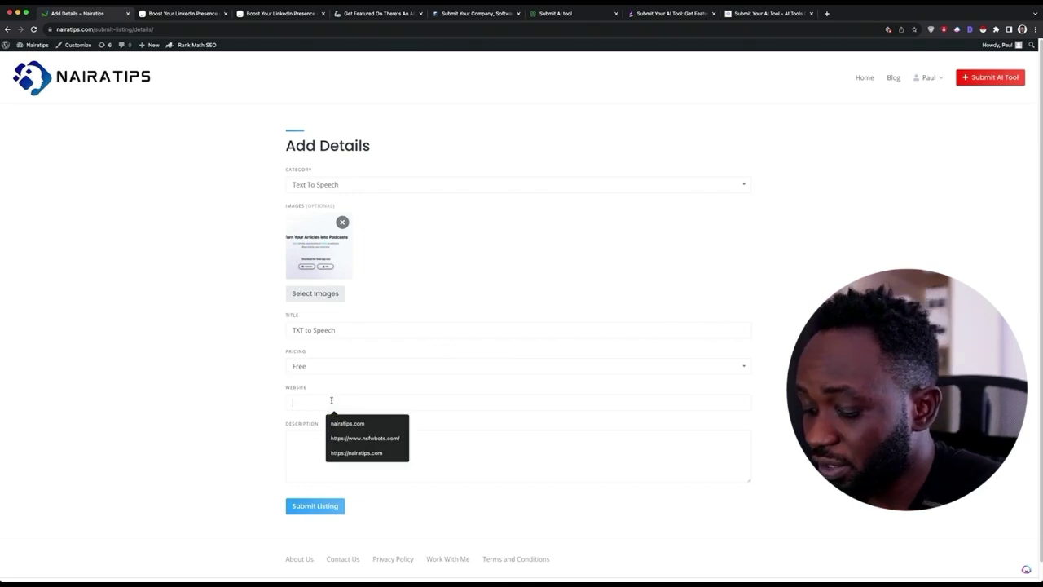
type("https://freetxttospeech.co")
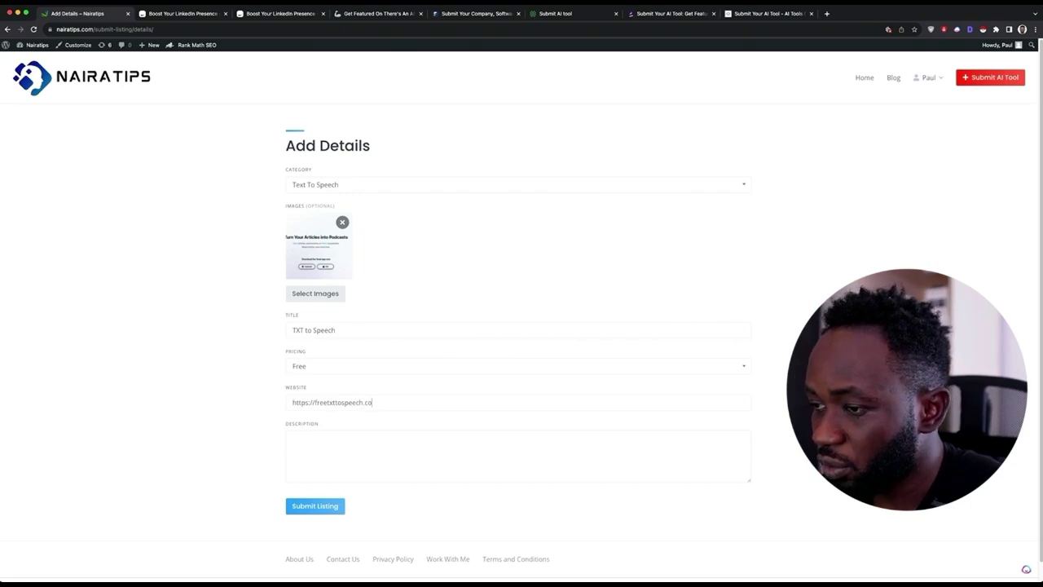
type("m")
Write the 'This AI helps…' description about converting text, blog posts and books to MP3, then submit the listing
left_click(367, 461)
type("This AI")
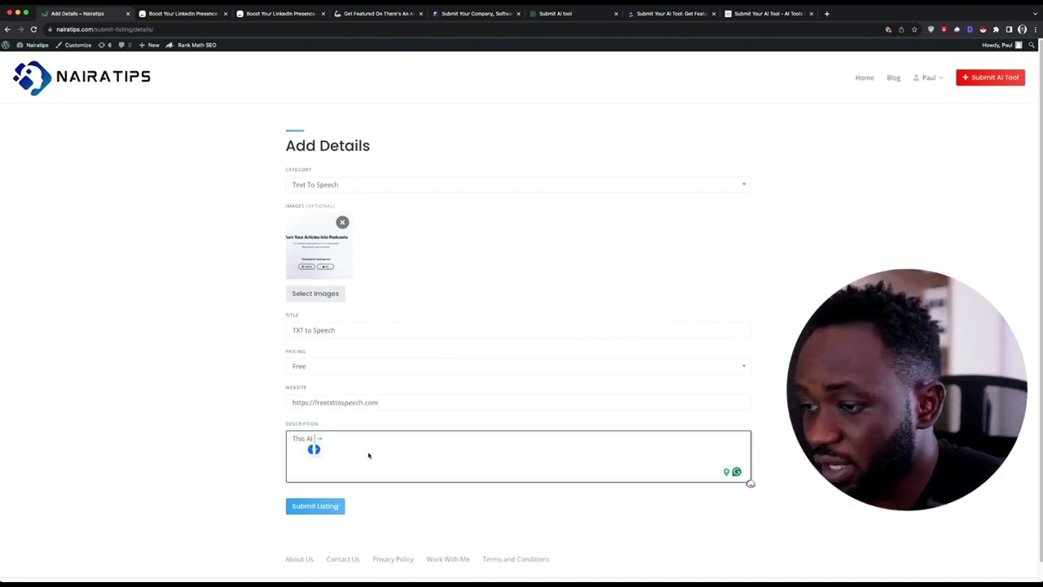
key("Caps_Lock")
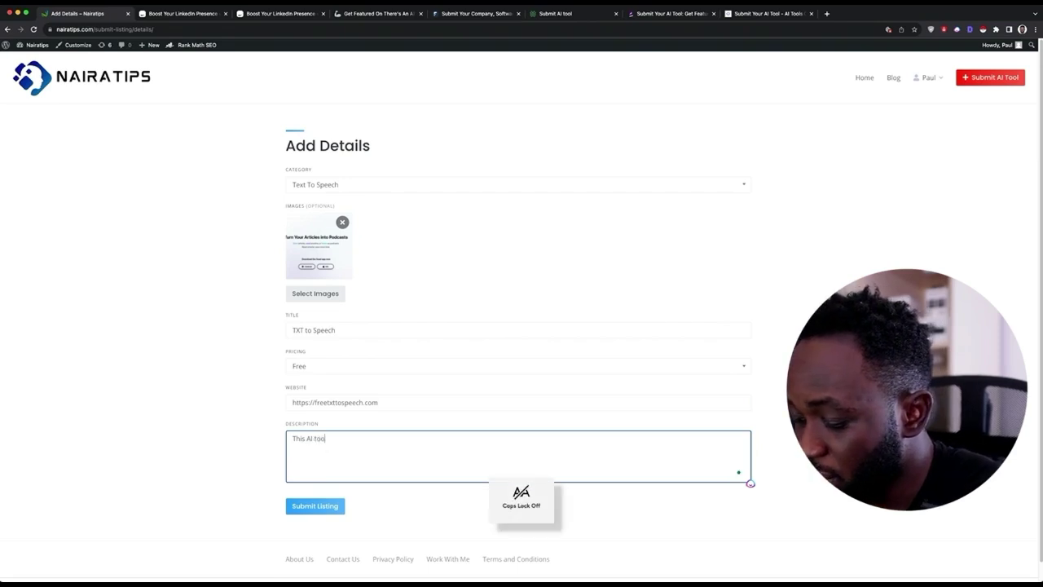
type("l helps people convert text to speech, you can convert blog posts, books to M")
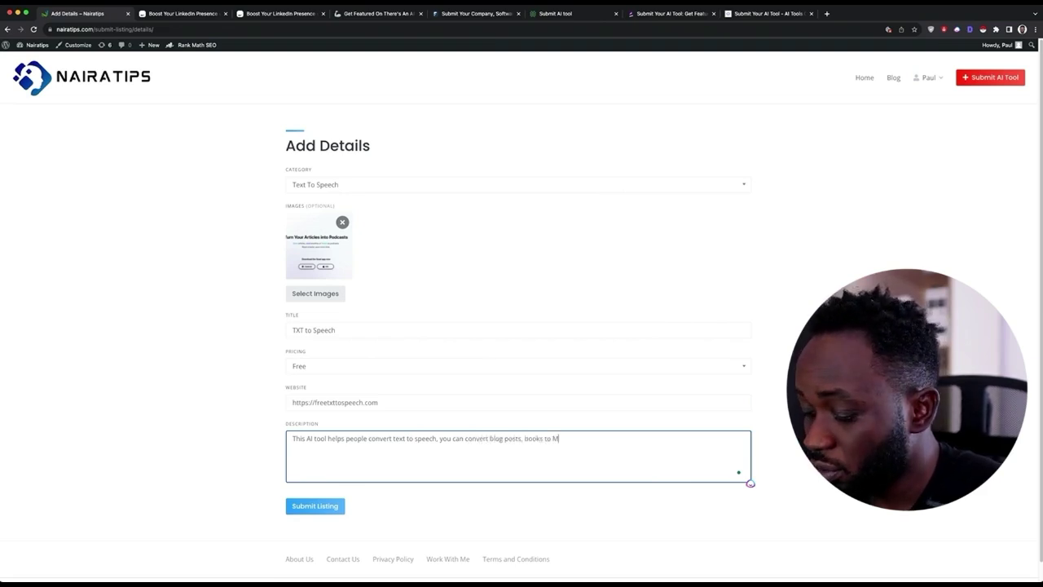
key("Caps_Lock")
type("P3")
key("Caps_Lock")
type(" audio fi")
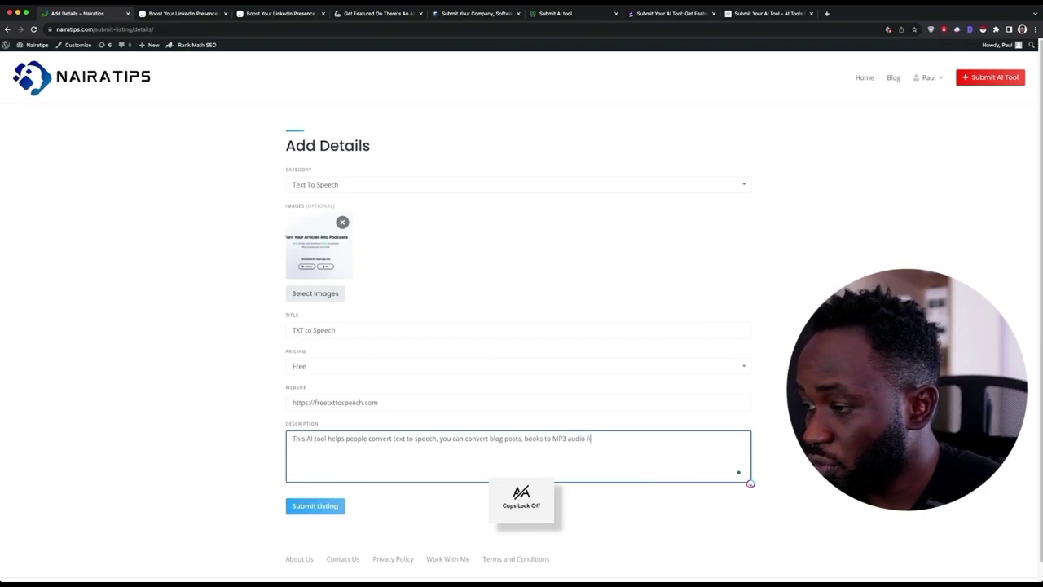
type("les, etc.")
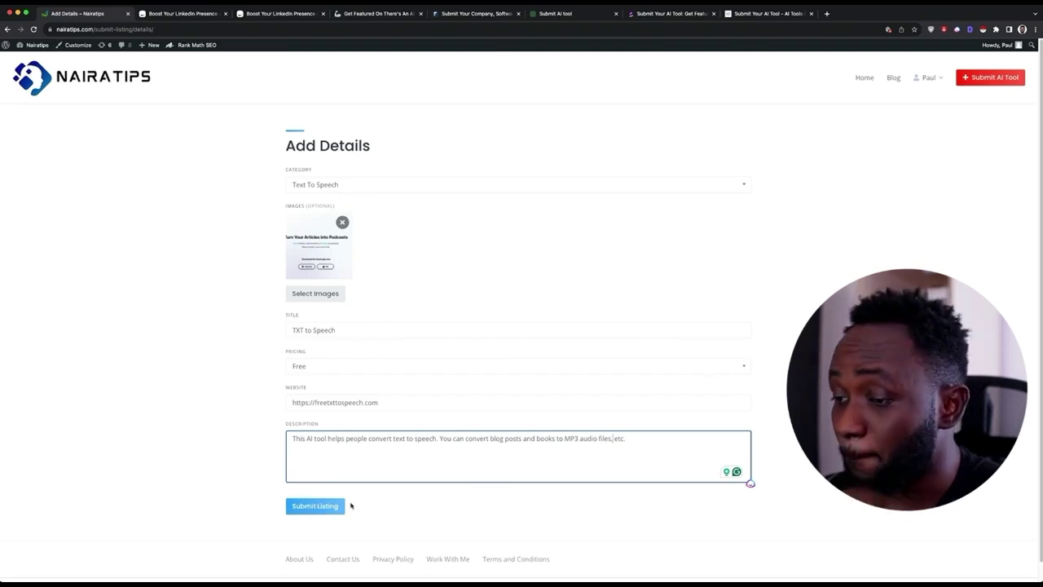
left_click(324, 506)
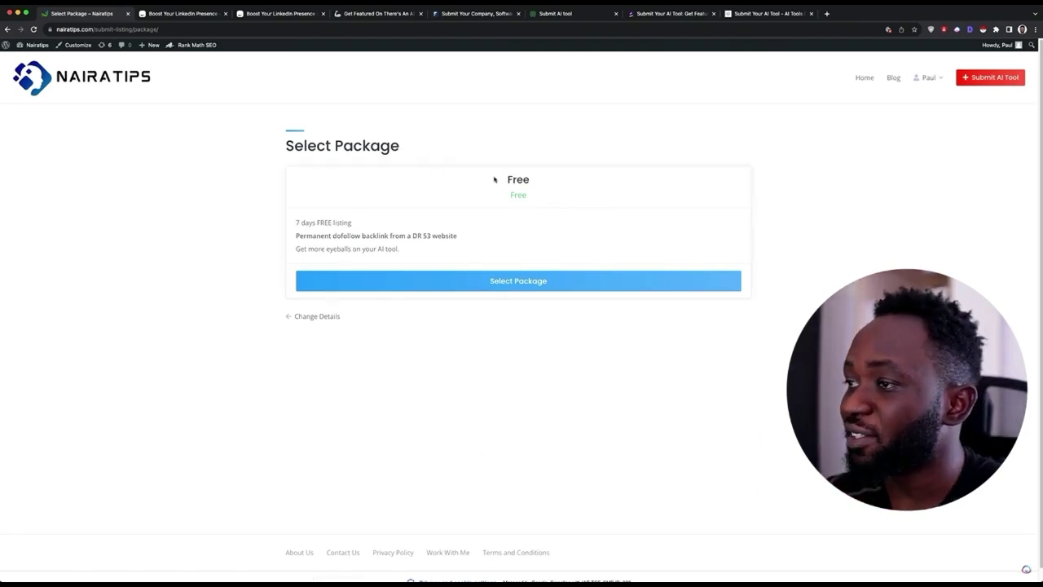
Pick the Free 7-day package to complete the TXT to Speech submission
left_click_drag(494, 179, 582, 177)
left_click(553, 196)
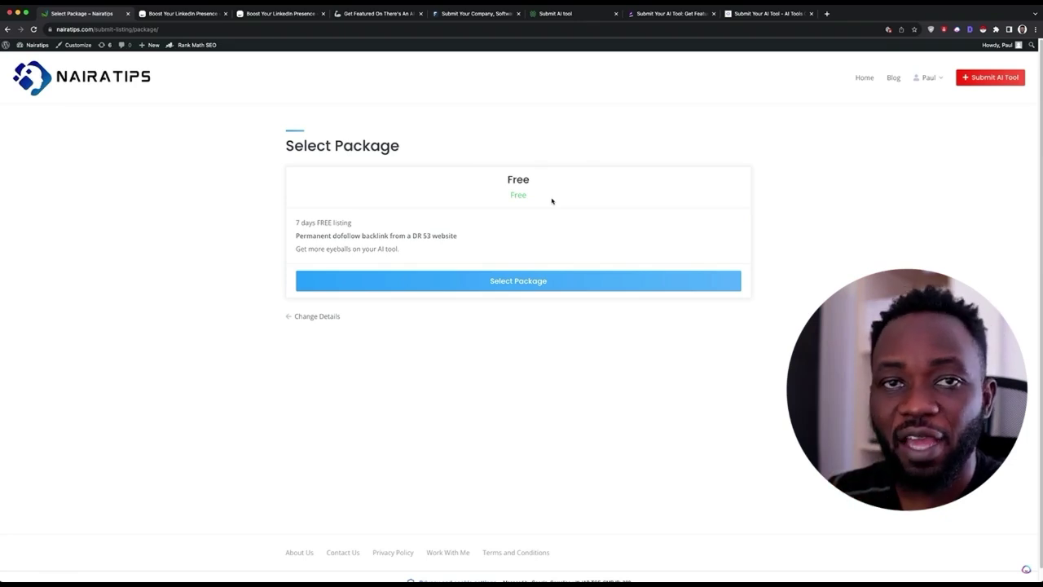
left_click(558, 287)
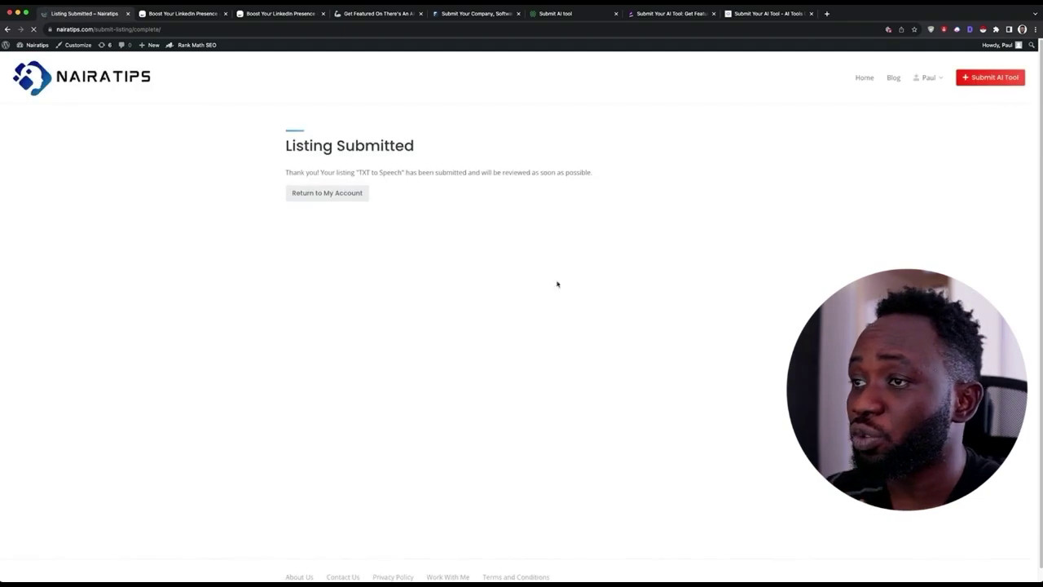
Highlight 'TXT to Speech' on the Listing Submitted confirmation, then return to the Nairatips homepage
left_click_drag(285, 145, 461, 147)
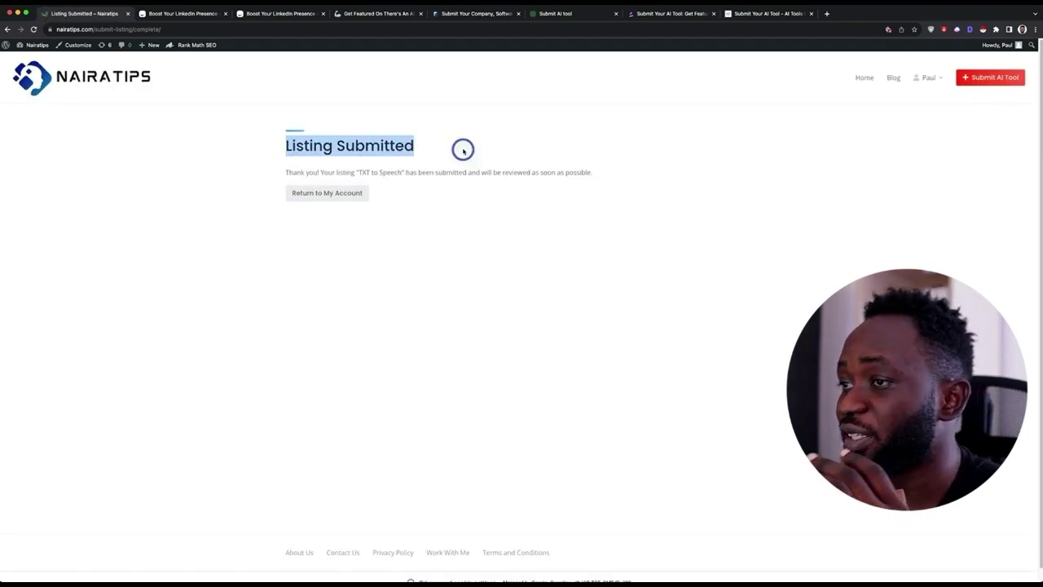
left_click(633, 155)
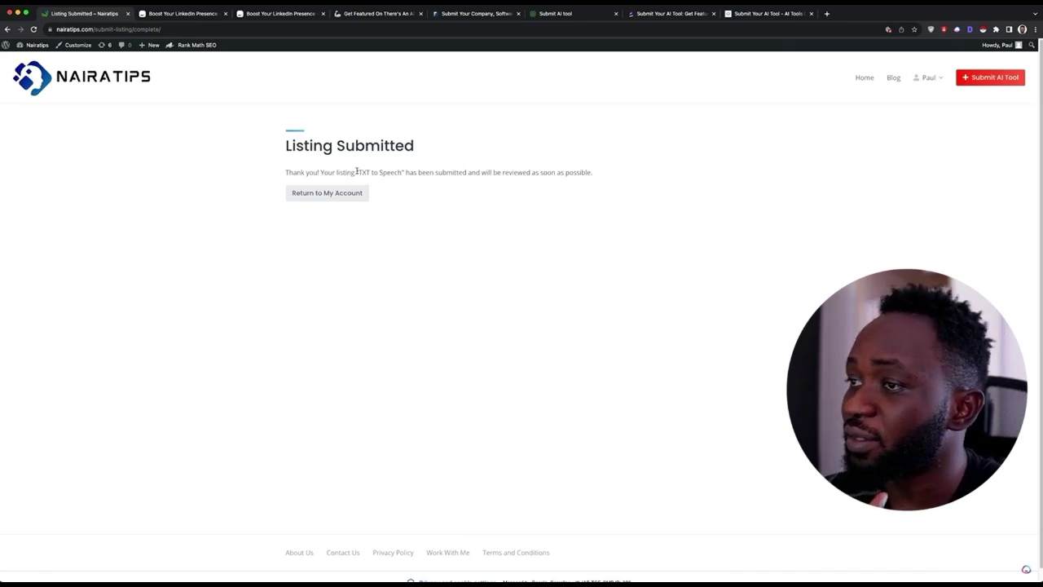
left_click_drag(356, 172, 401, 172)
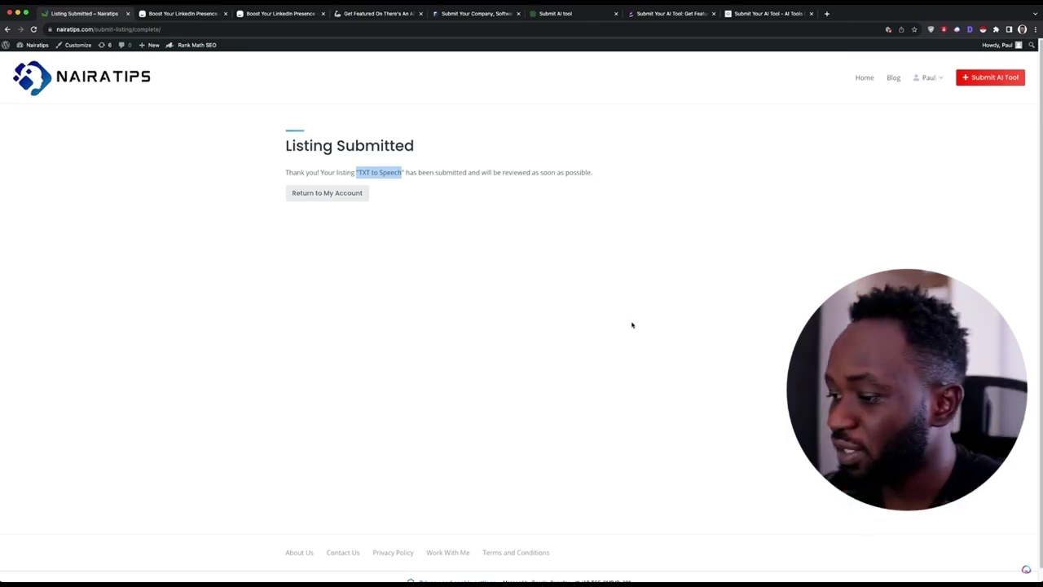
left_click(116, 82)
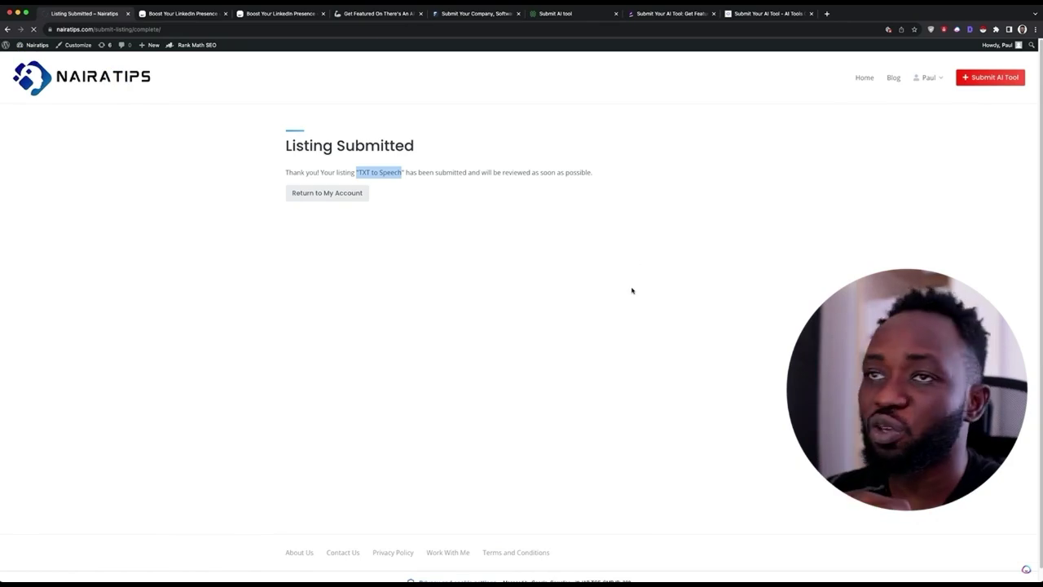